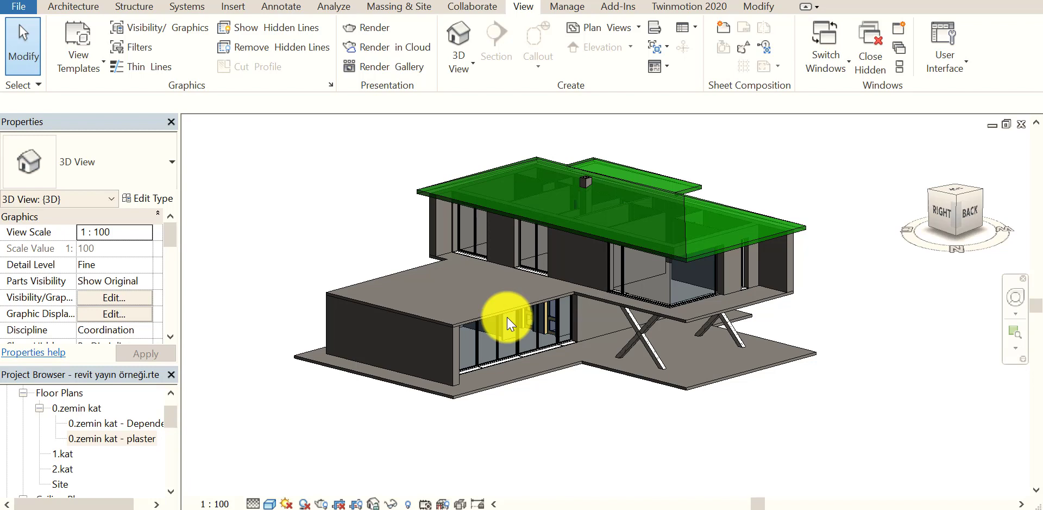
# Open the 0.zemin kat - plaster plan and frame the Salon (room 2) and its side strip
pyautogui.doubleClick(147, 438)
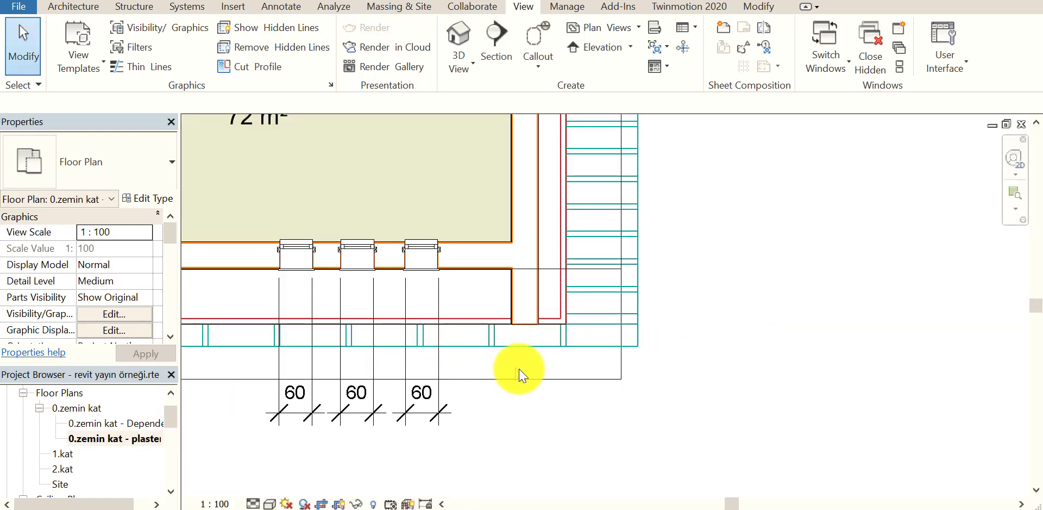
pyautogui.scroll(-3, 543, 302)
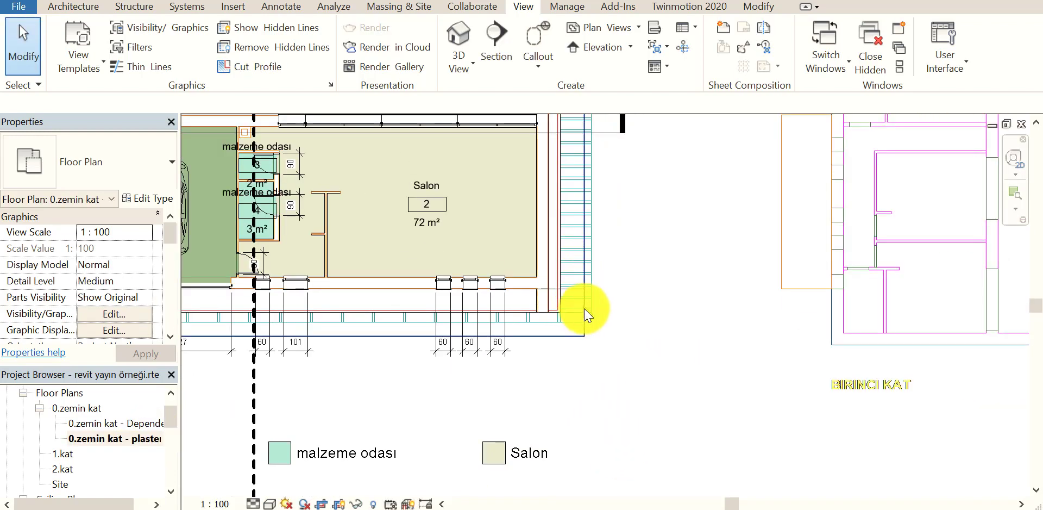
pyautogui.moveTo(607, 226); pyautogui.dragTo(611, 255, button='middle')
pyautogui.scroll(-1, 612, 255)
pyautogui.scroll(-1, 611, 251)
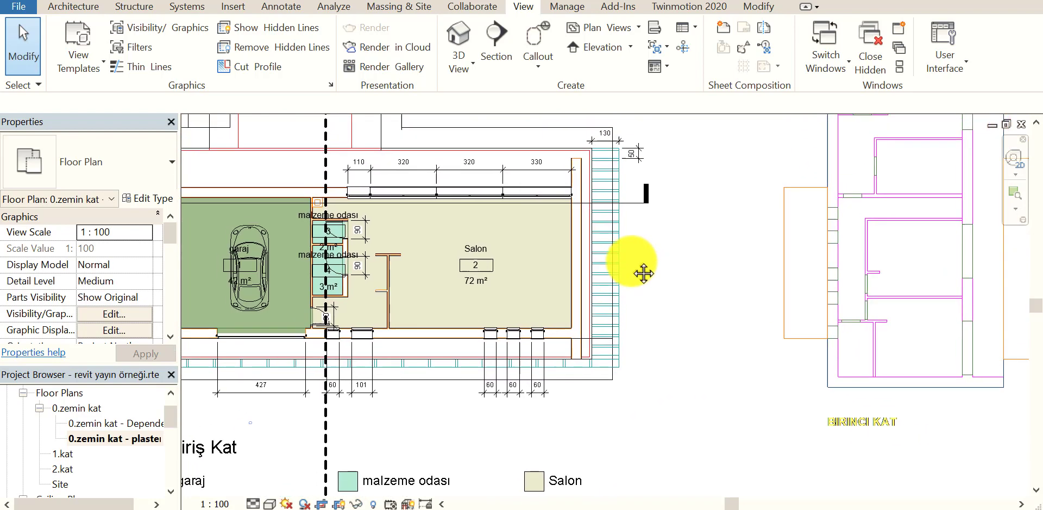
pyautogui.scroll(-1, 611, 251)
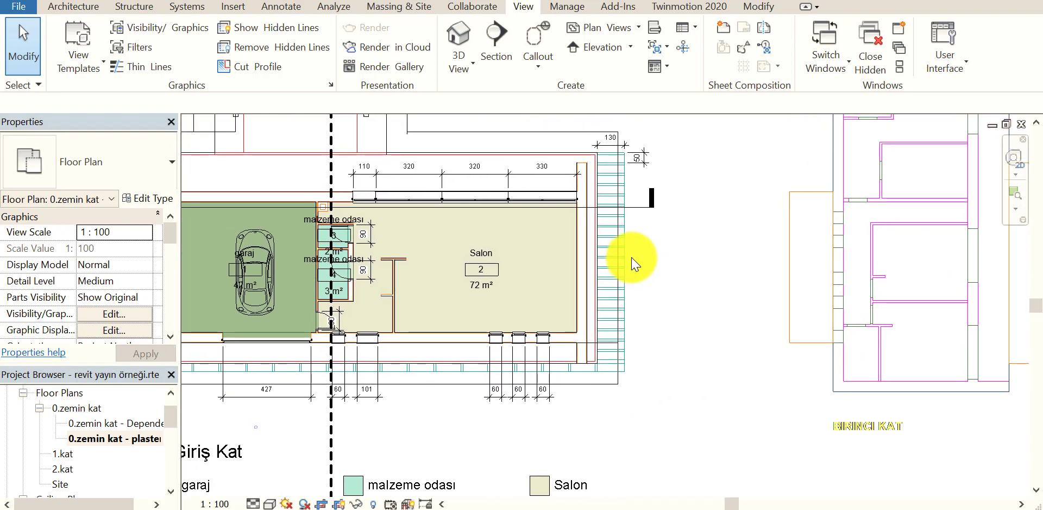
pyautogui.scroll(1, 624, 149)
pyautogui.scroll(1, 605, 148)
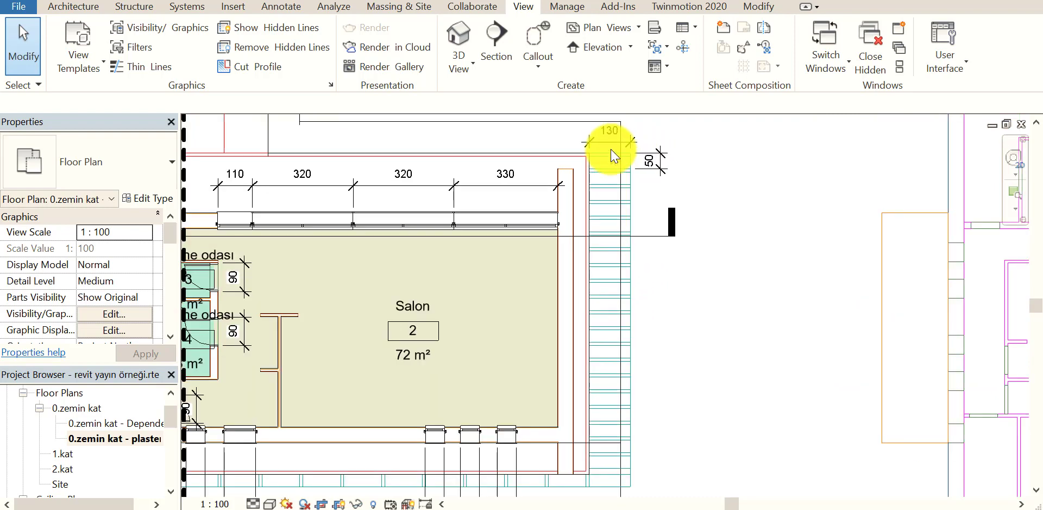
pyautogui.scroll(1, 611, 149)
pyautogui.scroll(1, 597, 157)
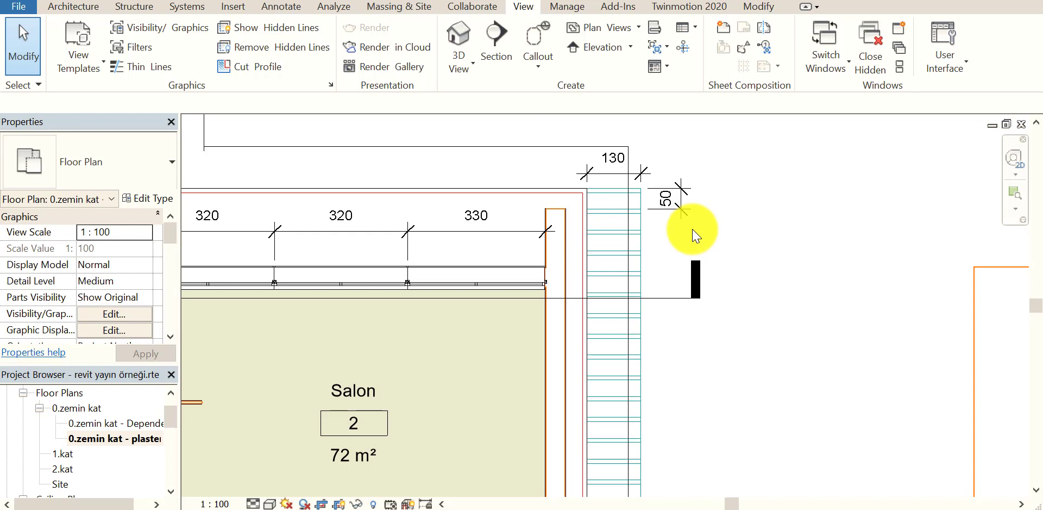
pyautogui.moveTo(671, 298); pyautogui.dragTo(668, 280, button='middle')
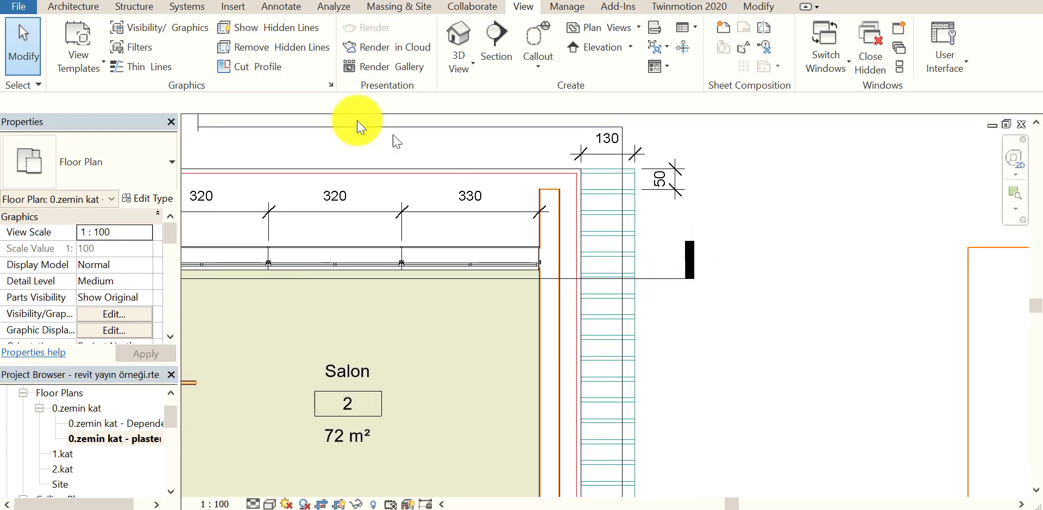
pyautogui.click(74, 4)
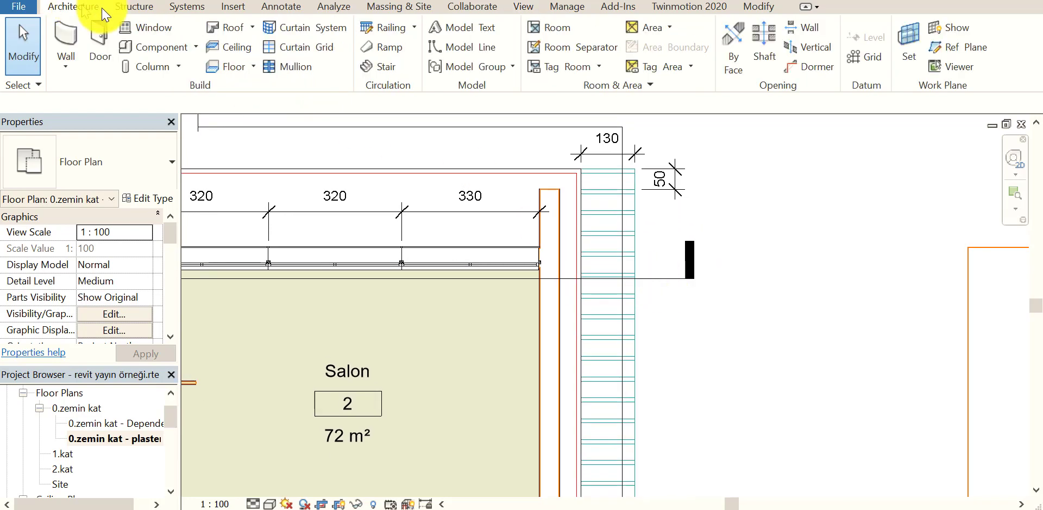
# Start a straight-run stair from 0.zemin kat to 1.kat and show the stair type list
pyautogui.click(380, 67)
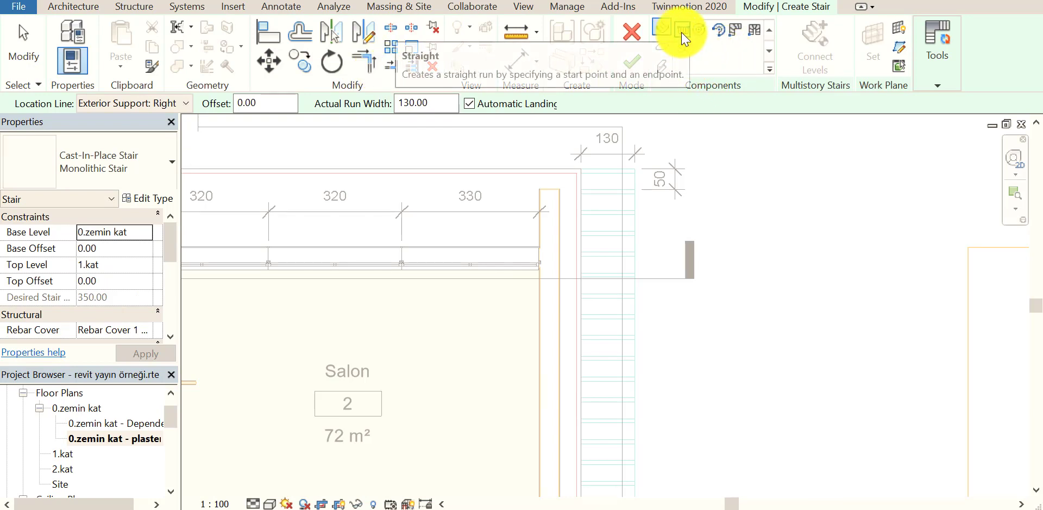
pyautogui.moveTo(681, 31)
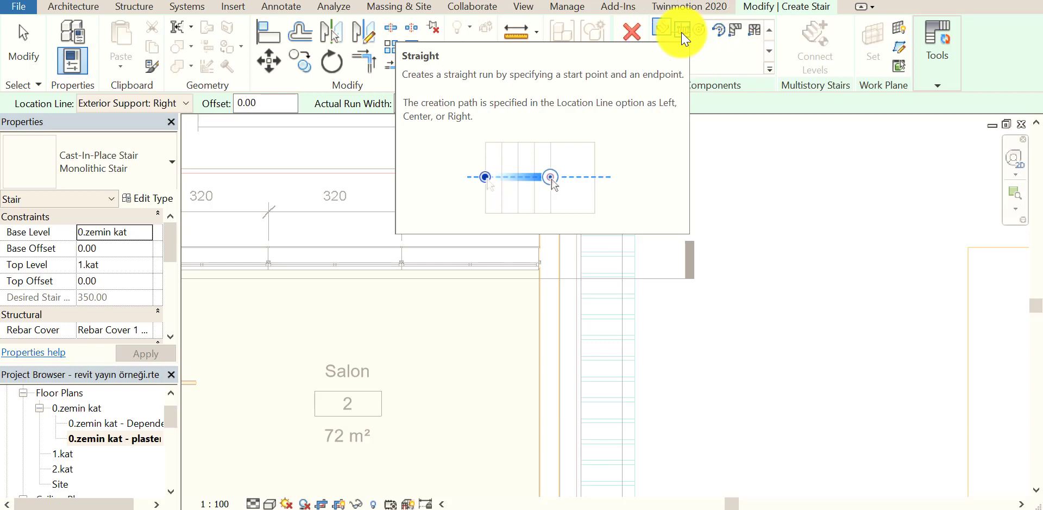
pyautogui.click(681, 31)
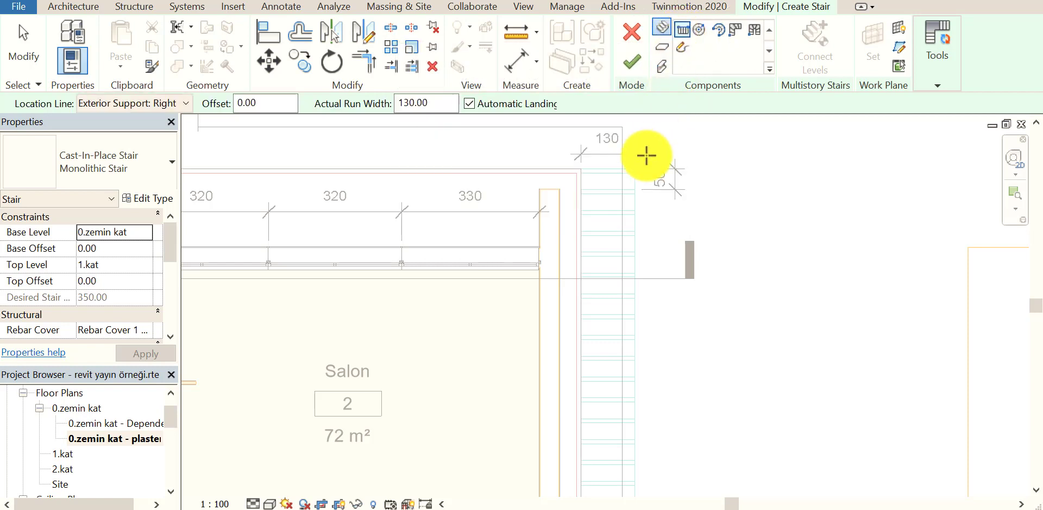
pyautogui.click(105, 158)
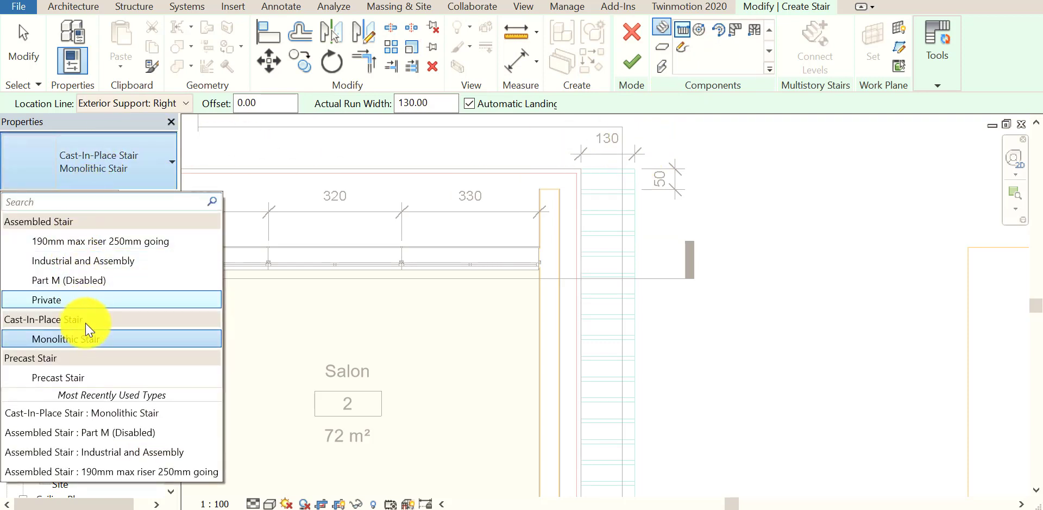
# Choose the Cast-In-Place Monolithic Stair type and enter 40.00 as its Actual Tread Depth
pyautogui.click(85, 341)
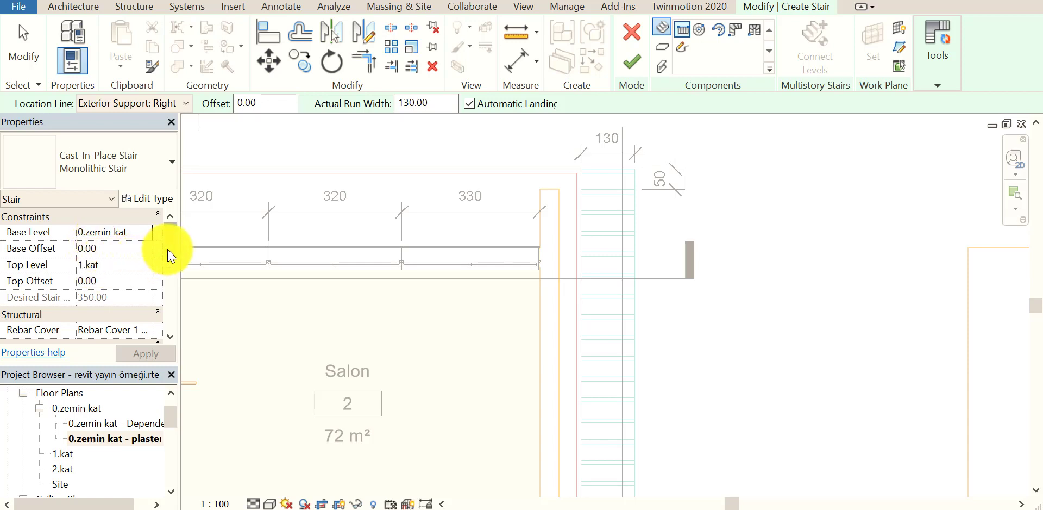
pyautogui.scroll(-1, 168, 249)
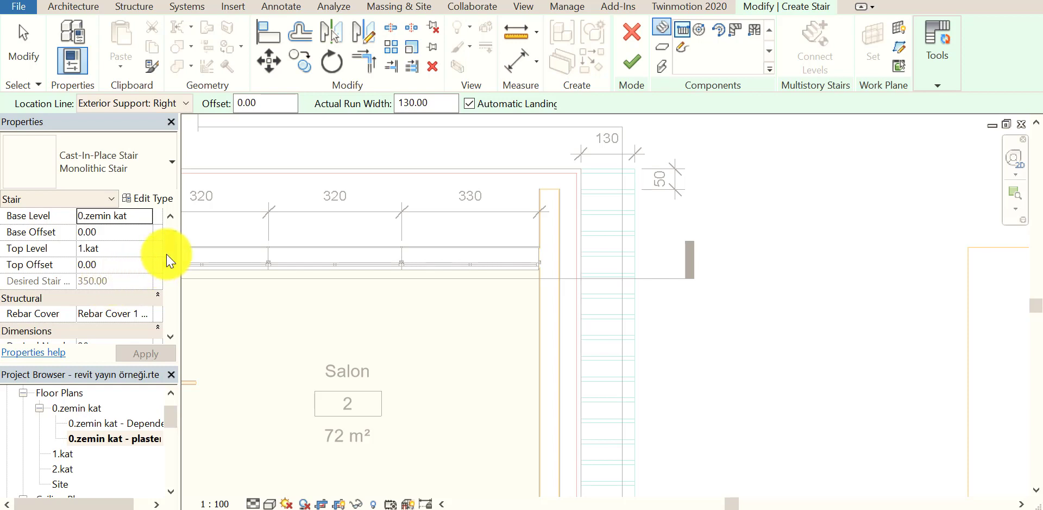
pyautogui.moveTo(166, 253); pyautogui.dragTo(167, 280)
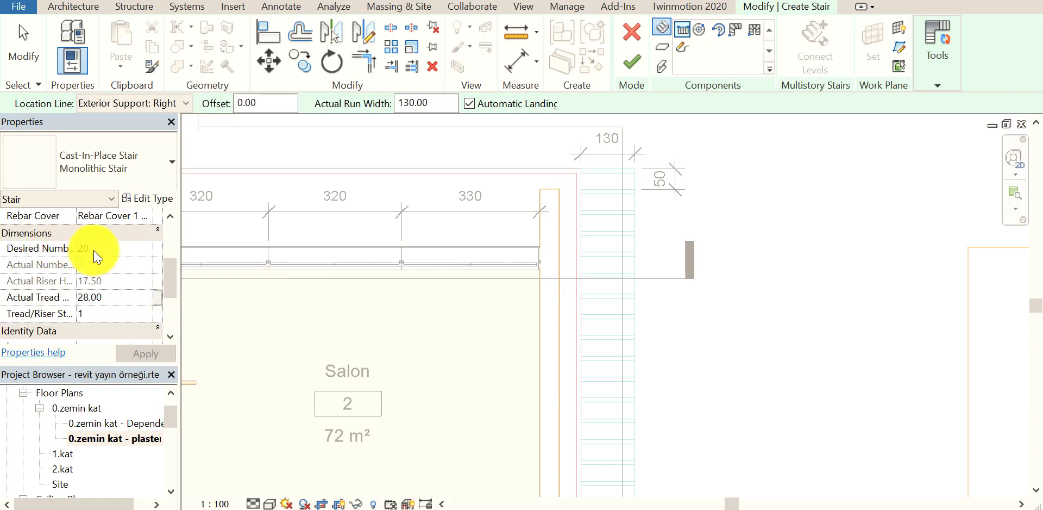
pyautogui.scroll(-1, 168, 277)
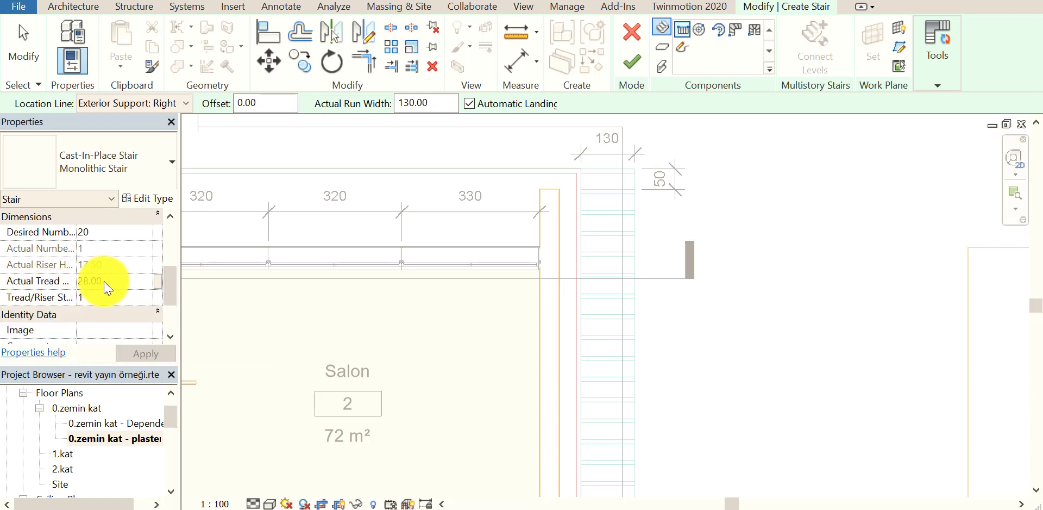
pyautogui.click(76, 282)
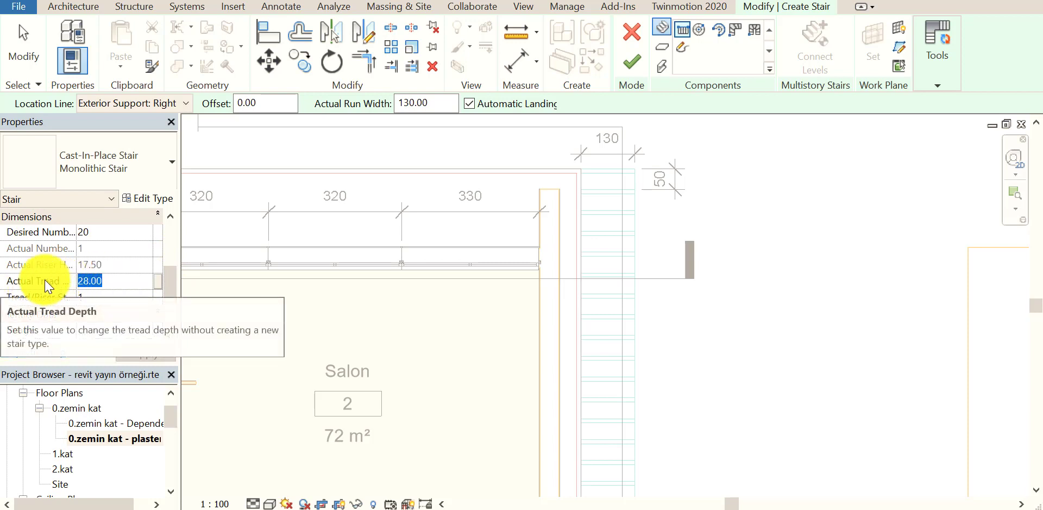
pyautogui.write('40.00')
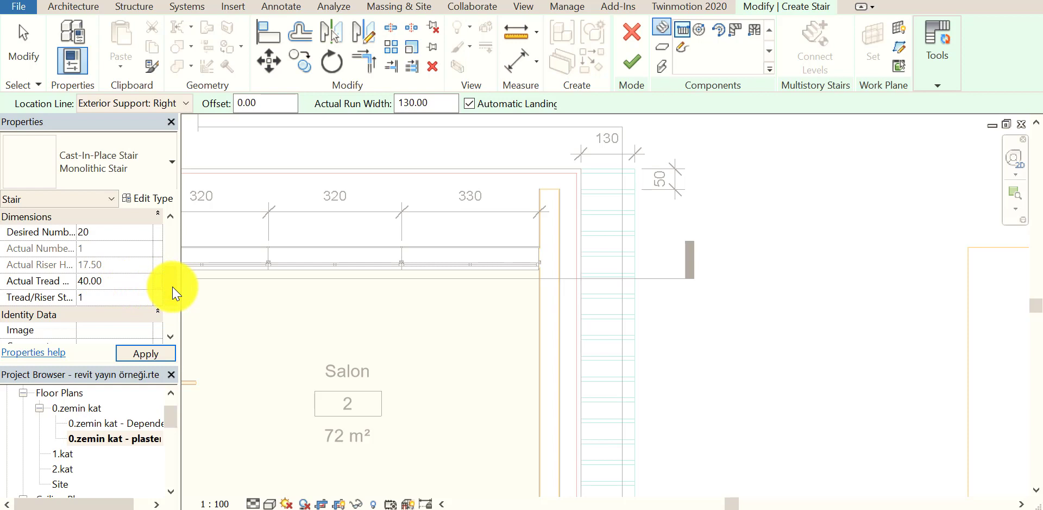
# Apply the 40.00 tread depth and keep the 130.00 run width for the stair
pyautogui.moveTo(172, 285)
pyautogui.mouseDown()
pyautogui.moveTo(172, 312)
pyautogui.moveTo(170, 286)
pyautogui.mouseUp()
pyautogui.click(155, 353)
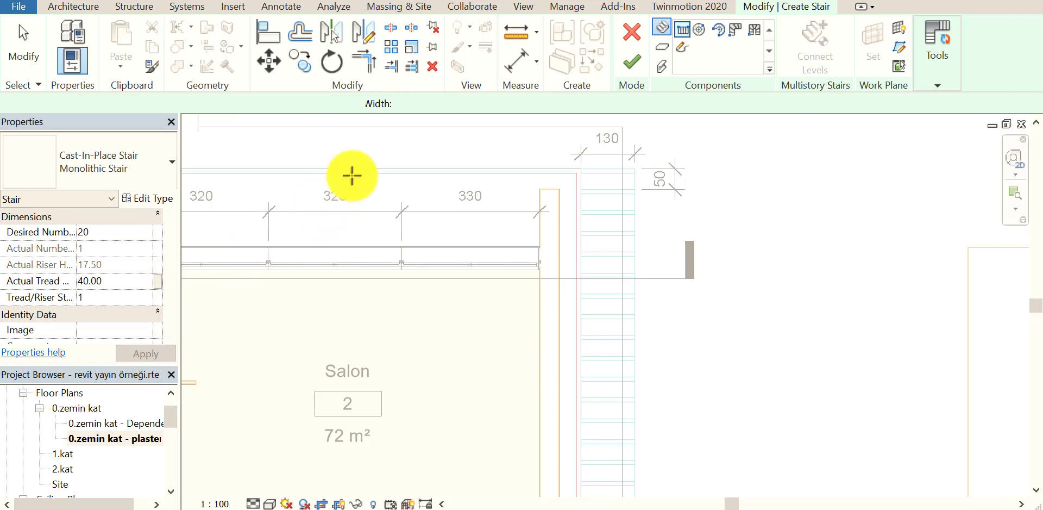
pyautogui.moveTo(408, 104)
pyautogui.mouseDown()
pyautogui.moveTo(434, 106)
pyautogui.moveTo(338, 110)
pyautogui.mouseUp()
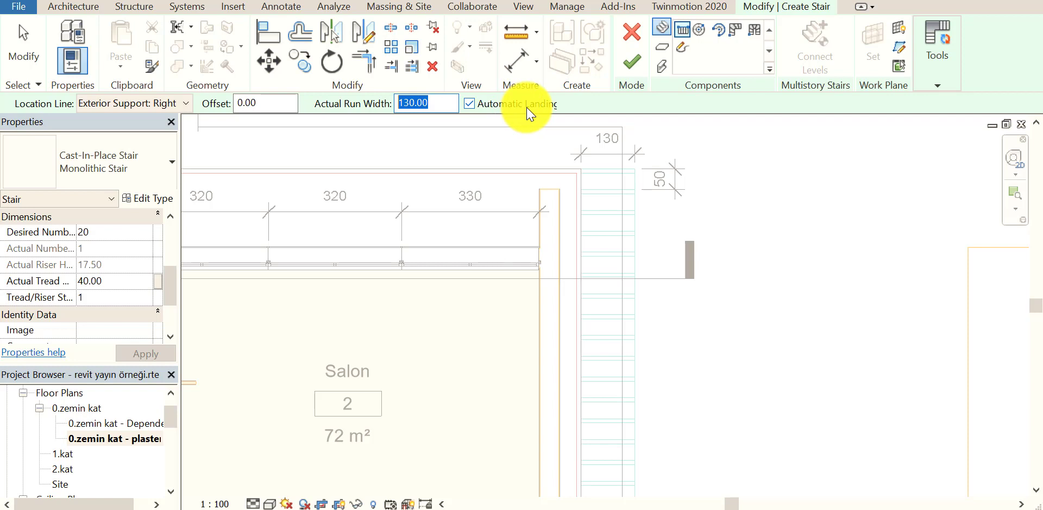
pyautogui.click(142, 106)
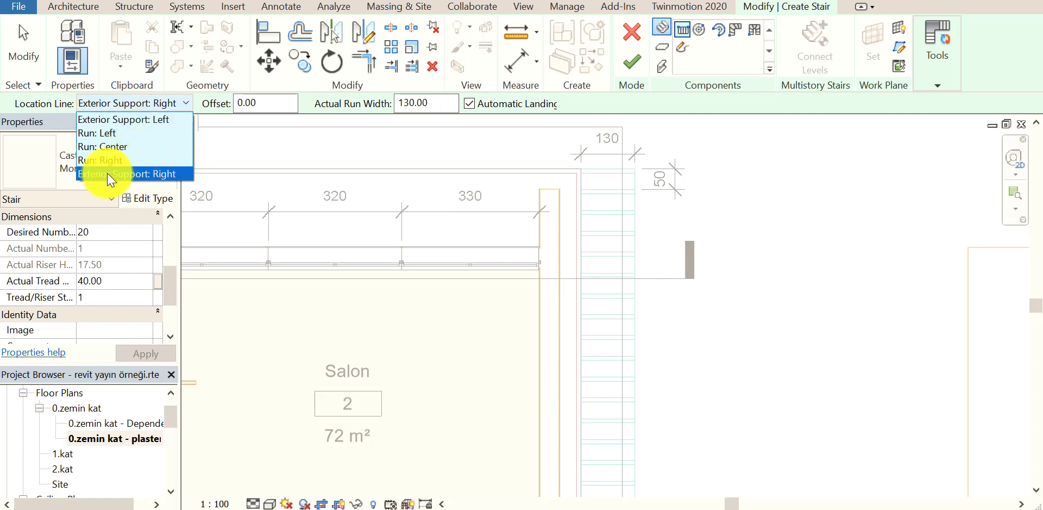
# Use an Exterior Support: Right location line and draw the 20-riser run down beside the Salon
pyautogui.click(172, 173)
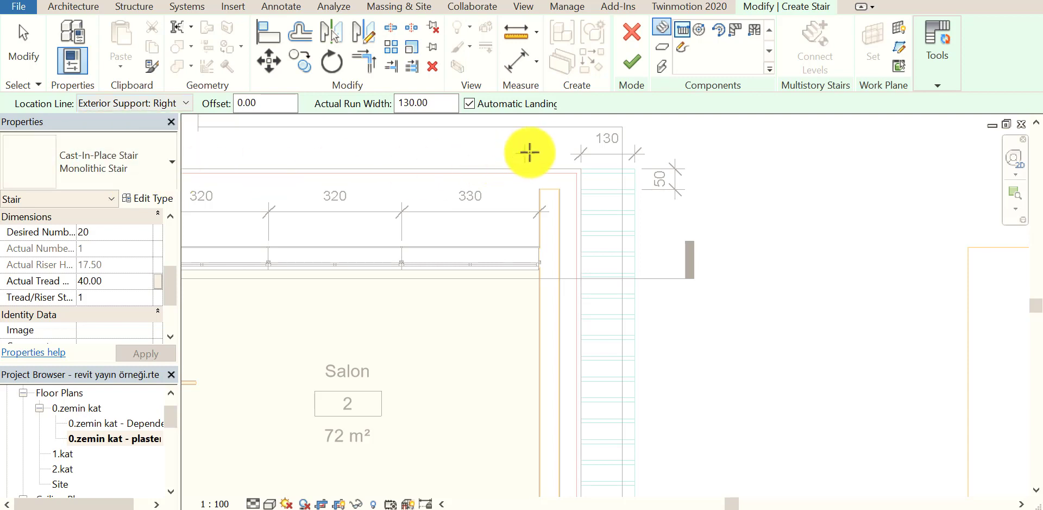
pyautogui.moveTo(630, 184); pyautogui.dragTo(583, 208, button='middle')
pyautogui.scroll(1, 573, 202)
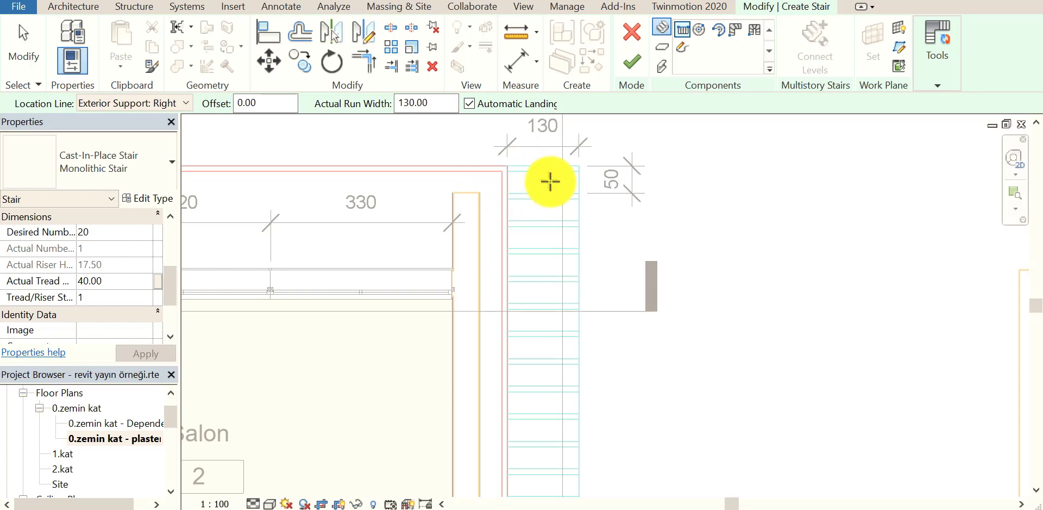
pyautogui.click(507, 166)
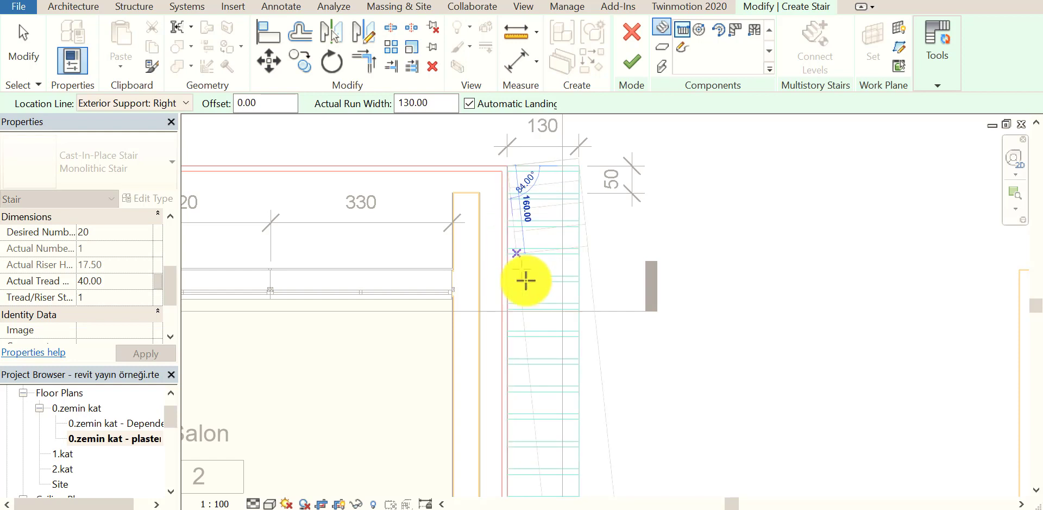
pyautogui.scroll(-3, 523, 272)
pyautogui.moveTo(492, 338); pyautogui.dragTo(486, 243, button='middle')
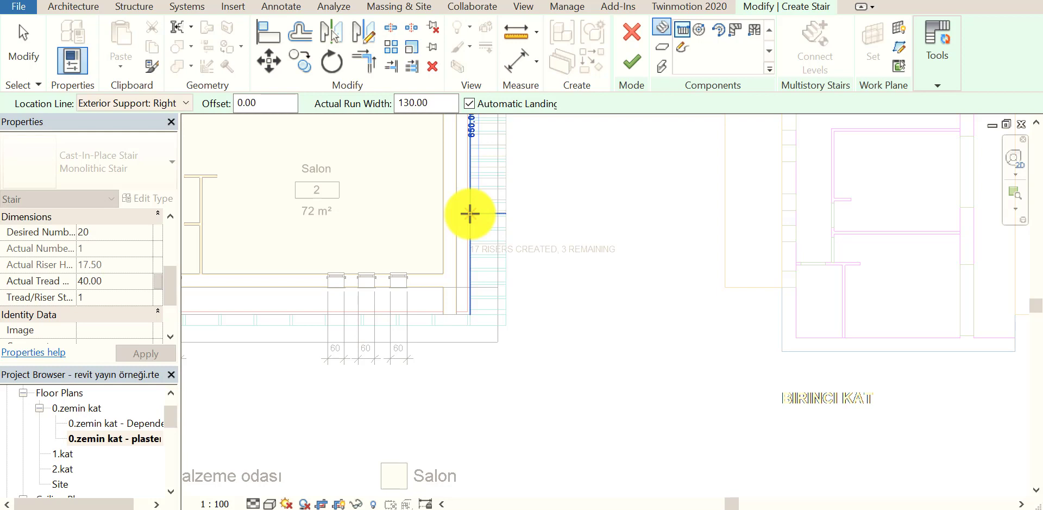
pyautogui.click(476, 296)
pyautogui.press('Escape')
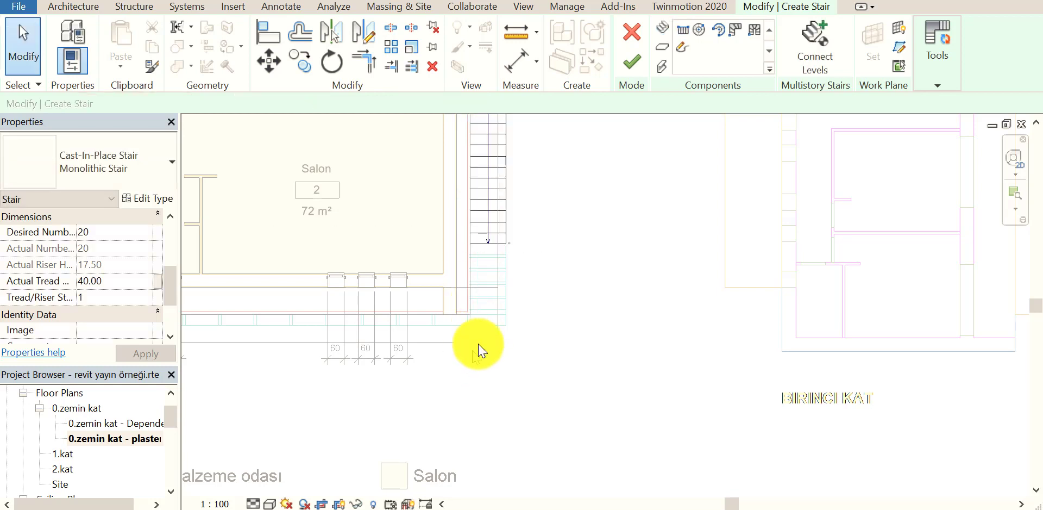
# Finish edit mode so the 20-riser stair is committed in plan with its UP label
pyautogui.scroll(-2, 552, 294)
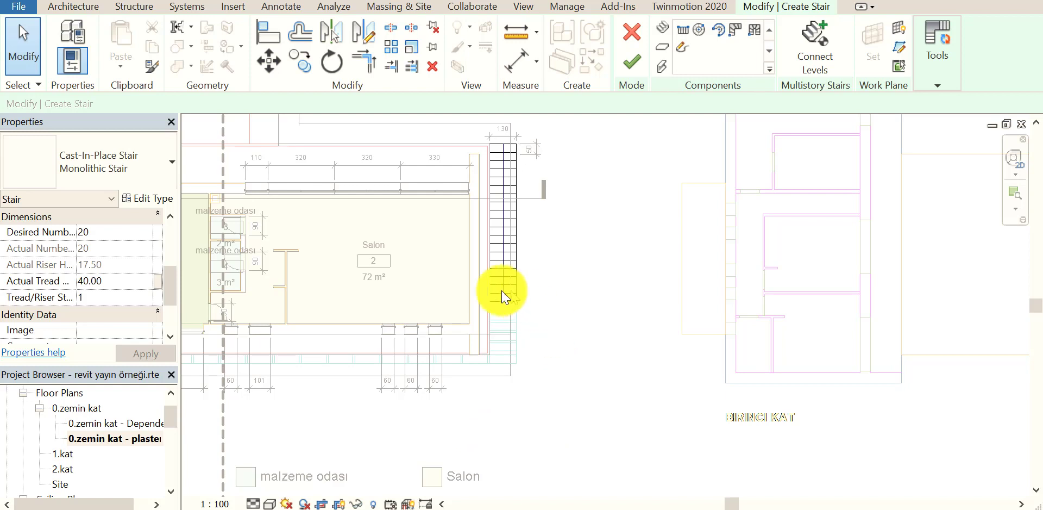
pyautogui.click(511, 308)
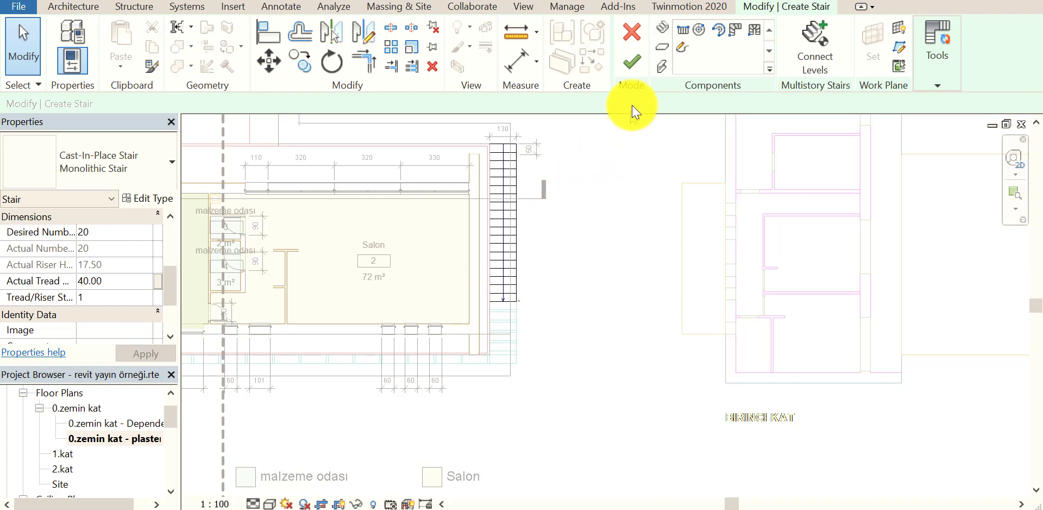
pyautogui.click(632, 63)
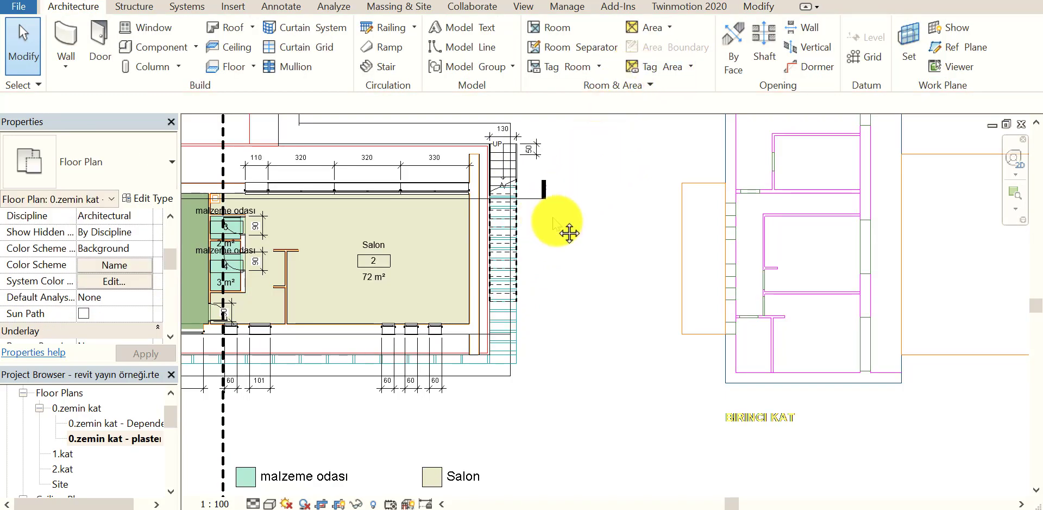
# Zoom over the finished stair in plan, then switch to the default 3D view of the house
pyautogui.scroll(3, 524, 203)
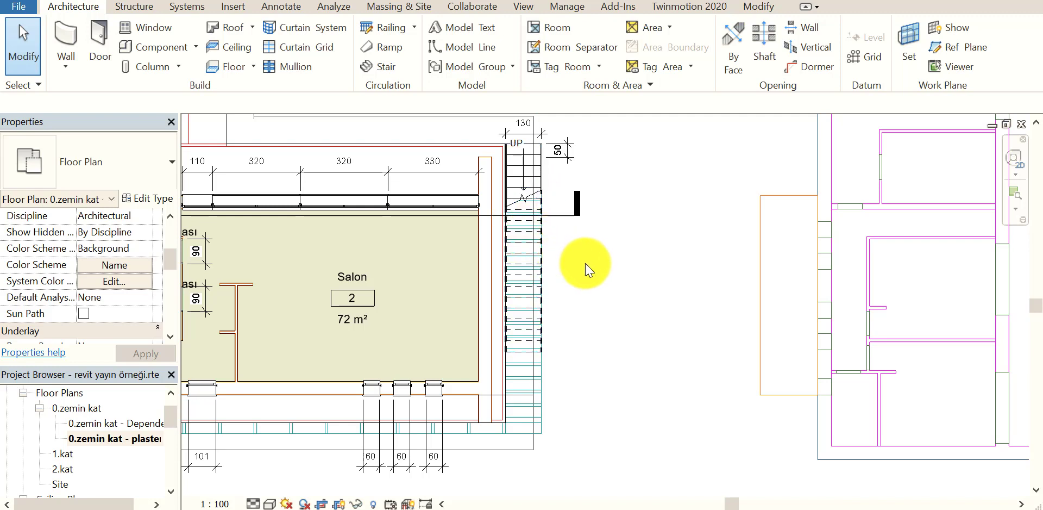
pyautogui.scroll(-1, 587, 263)
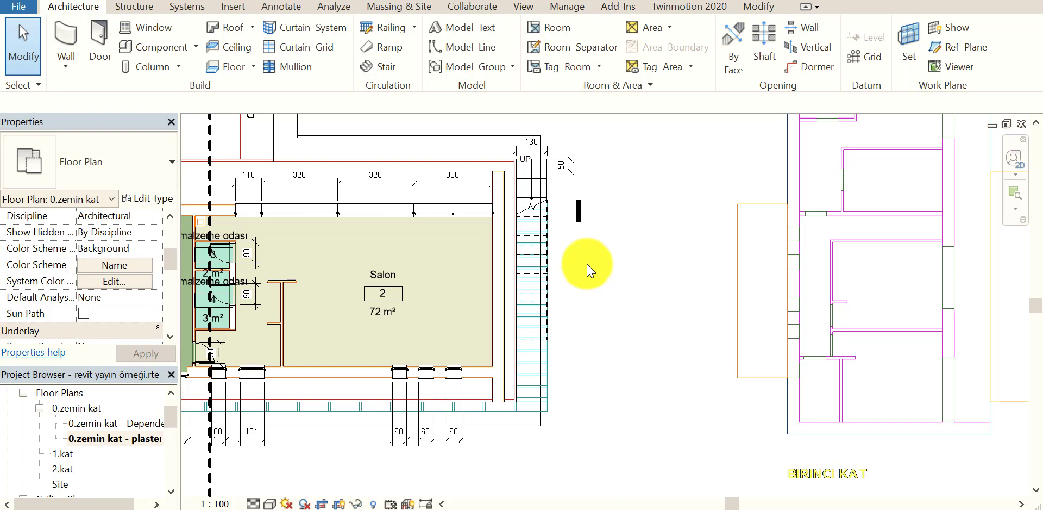
pyautogui.click(523, 9)
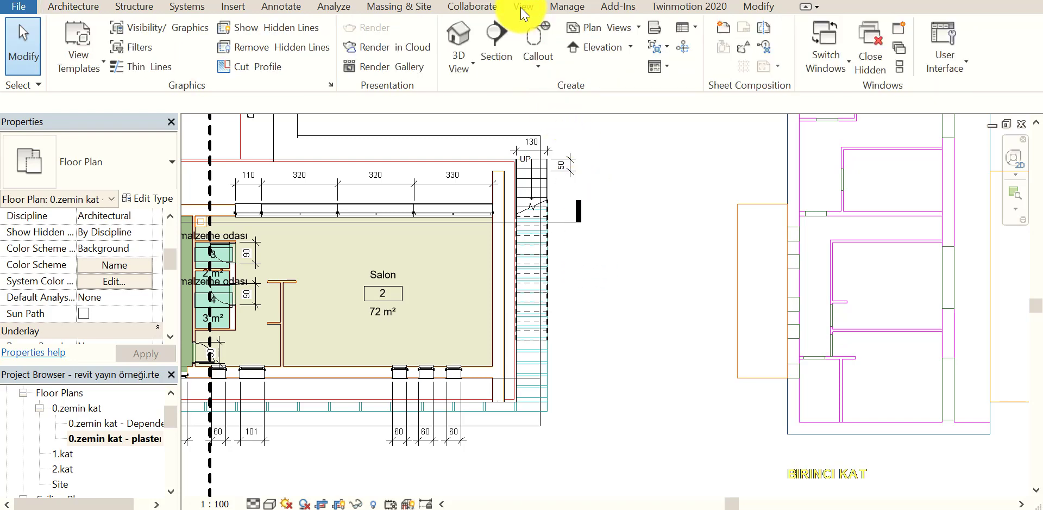
pyautogui.click(459, 32)
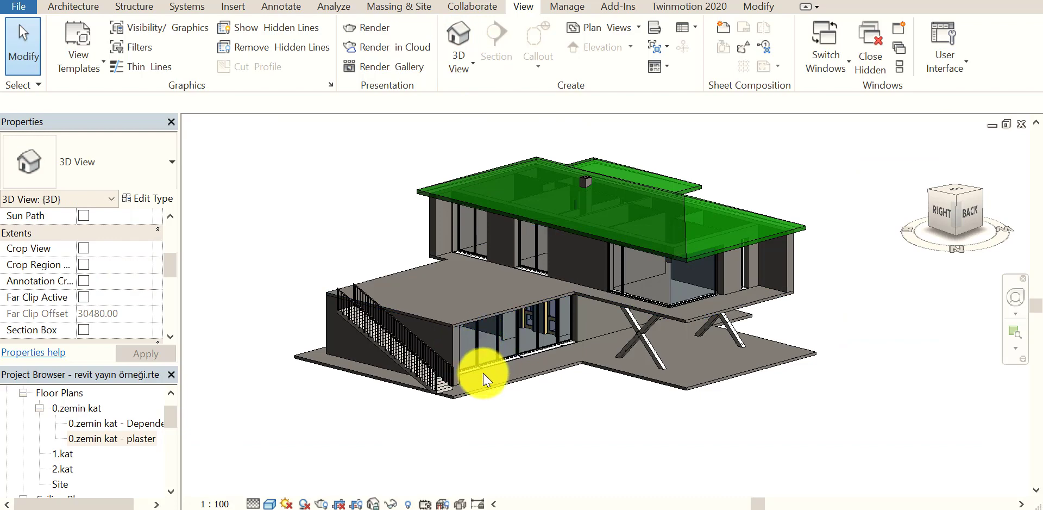
pyautogui.moveTo(483, 375)
pyautogui.keyDown('shift'); pyautogui.mouseDown(button='middle')
pyautogui.moveTo(415, 401)
pyautogui.moveTo(414, 391)
pyautogui.moveTo(472, 396)
pyautogui.moveTo(402, 435)
pyautogui.moveTo(396, 391)
pyautogui.moveTo(516, 261)
pyautogui.moveTo(637, 311)
pyautogui.moveTo(478, 353)
pyautogui.moveTo(559, 334)
pyautogui.moveTo(633, 366)
pyautogui.moveTo(704, 374)
pyautogui.moveTo(740, 363)
pyautogui.moveTo(671, 396)
pyautogui.moveTo(764, 342)
pyautogui.moveTo(541, 408)
pyautogui.moveTo(401, 356)
pyautogui.moveTo(610, 310)
pyautogui.moveTo(540, 272)
pyautogui.moveTo(531, 306)
pyautogui.moveTo(517, 275)
pyautogui.moveTo(517, 326)
pyautogui.moveTo(689, 321)
pyautogui.moveTo(536, 291)
pyautogui.moveTo(599, 299)
pyautogui.mouseUp(button='middle'); pyautogui.keyUp('shift')
pyautogui.scroll(3, 429, 363)
pyautogui.click(428, 364)
pyautogui.scroll(-4, 434, 361)
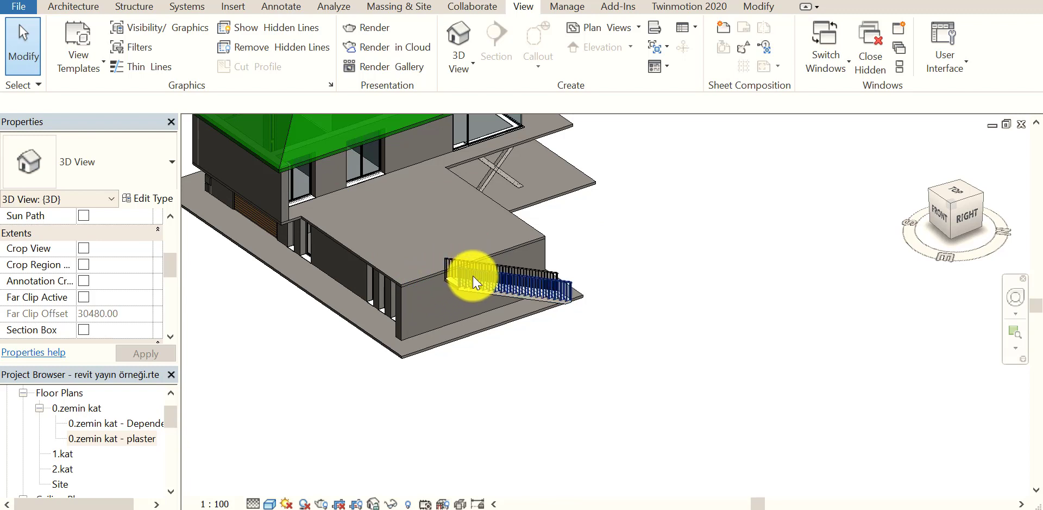
pyautogui.scroll(1, 458, 288)
pyautogui.scroll(1, 468, 298)
pyautogui.scroll(1, 491, 289)
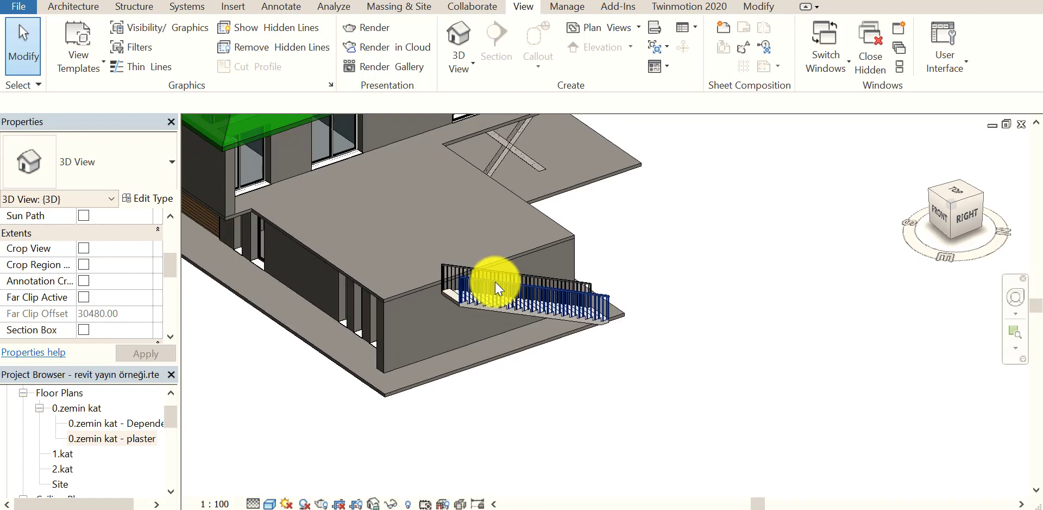
pyautogui.click(494, 283)
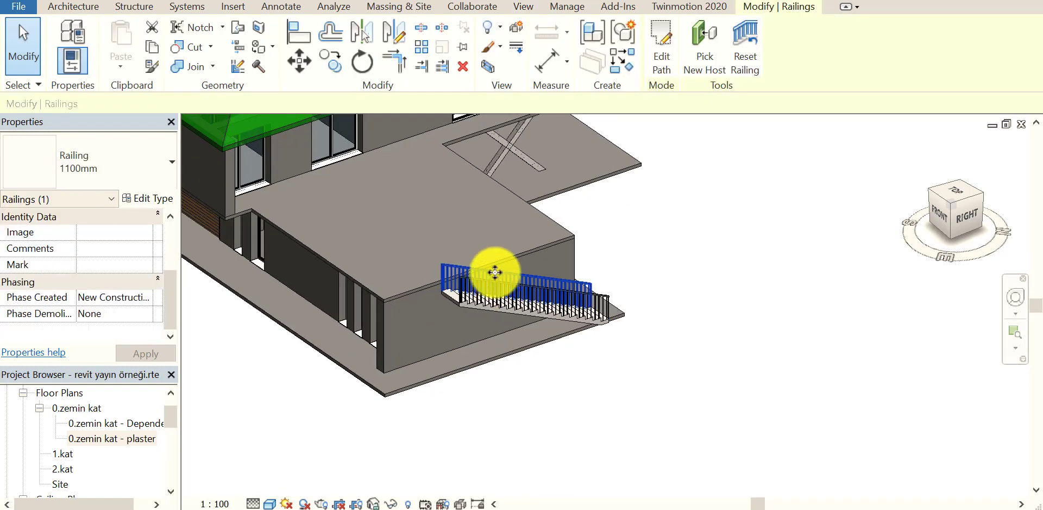
pyautogui.click(607, 237)
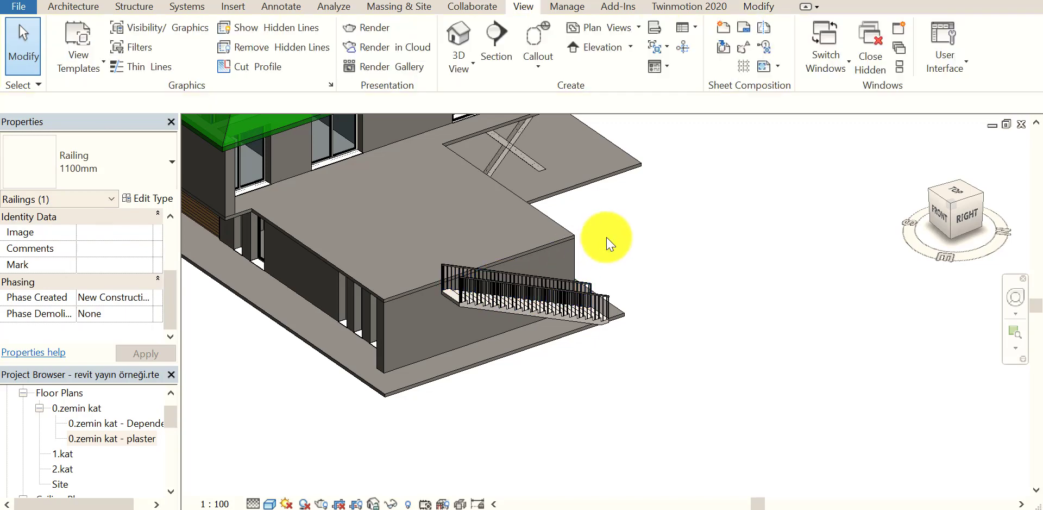
pyautogui.click(579, 282)
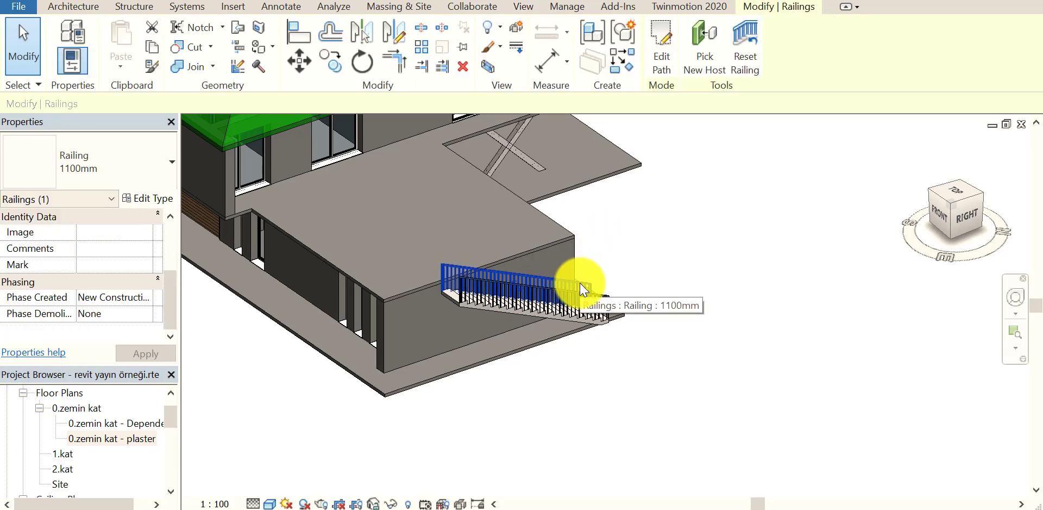
pyautogui.click(632, 238)
pyautogui.moveTo(475, 318)
pyautogui.keyDown('shift'); pyautogui.mouseDown(button='middle')
pyautogui.moveTo(401, 268)
pyautogui.moveTo(425, 232)
pyautogui.moveTo(426, 242)
pyautogui.moveTo(450, 242)
pyautogui.mouseUp(button='middle'); pyautogui.keyUp('shift')
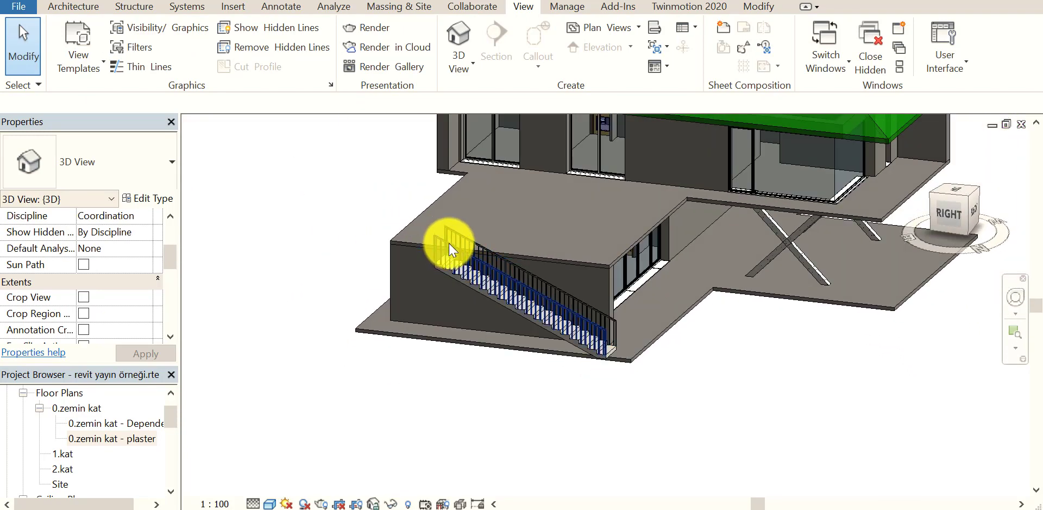
pyautogui.moveTo(399, 280)
pyautogui.keyDown('shift'); pyautogui.mouseDown(button='middle')
pyautogui.moveTo(442, 245)
pyautogui.moveTo(482, 314)
pyautogui.mouseUp(button='middle'); pyautogui.keyUp('shift')
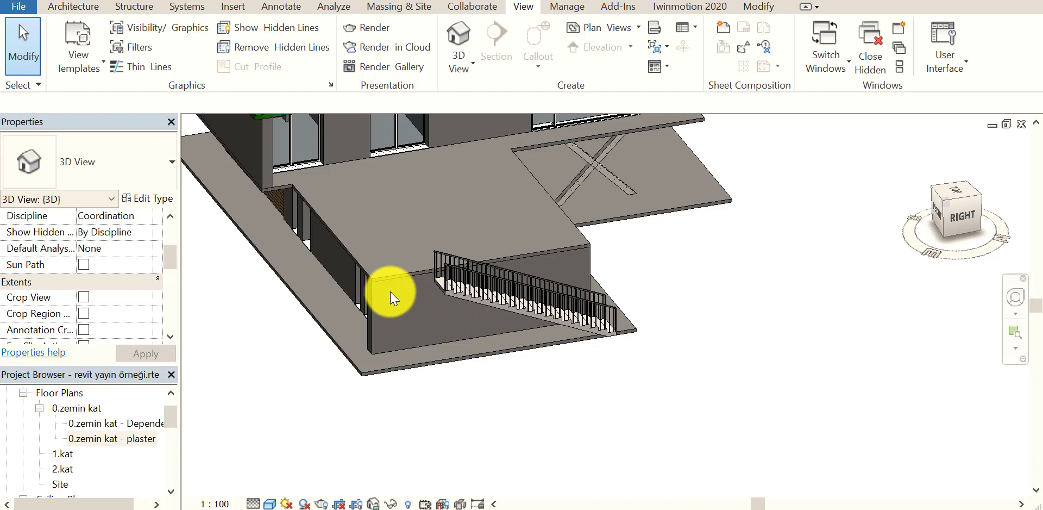
pyautogui.click(512, 285)
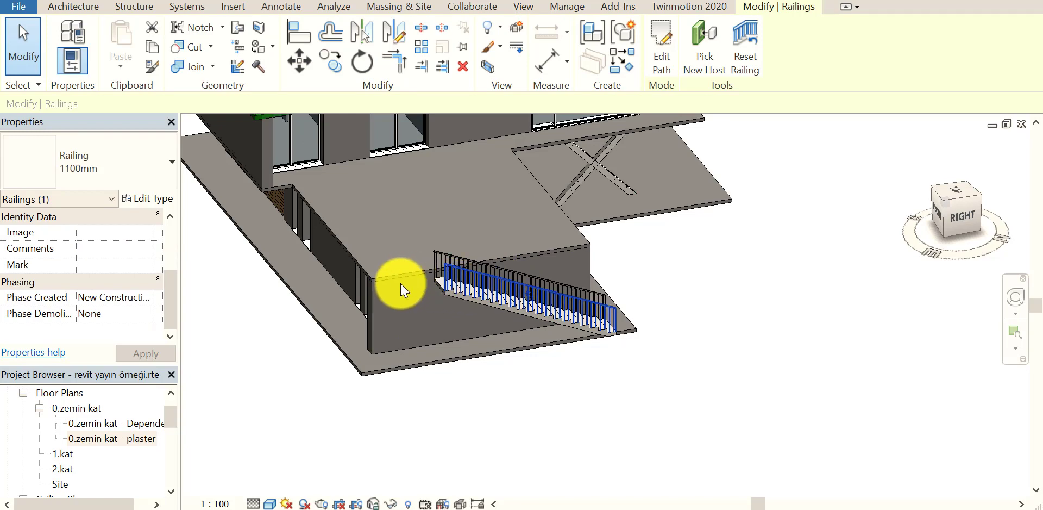
pyautogui.moveTo(400, 283)
pyautogui.keyDown('shift'); pyautogui.mouseDown(button='middle')
pyautogui.moveTo(545, 270)
pyautogui.moveTo(433, 305)
pyautogui.moveTo(422, 321)
pyautogui.moveTo(431, 306)
pyautogui.mouseUp(button='middle'); pyautogui.keyUp('shift')
pyautogui.click(354, 364)
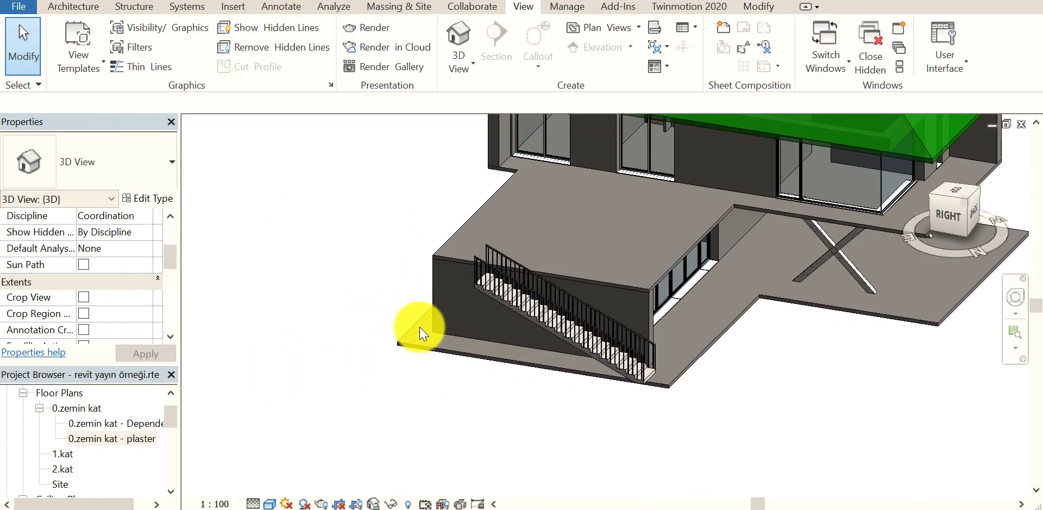
# Reopen the 0.zemin kat - plaster plan and edit the Salon-side stair using the Landing tool
pyautogui.doubleClick(135, 439)
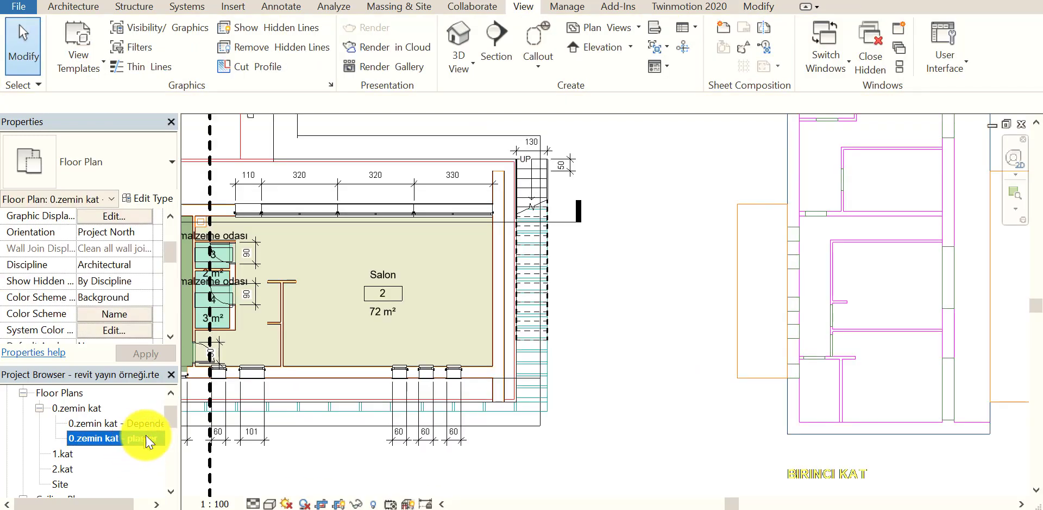
pyautogui.click(527, 331)
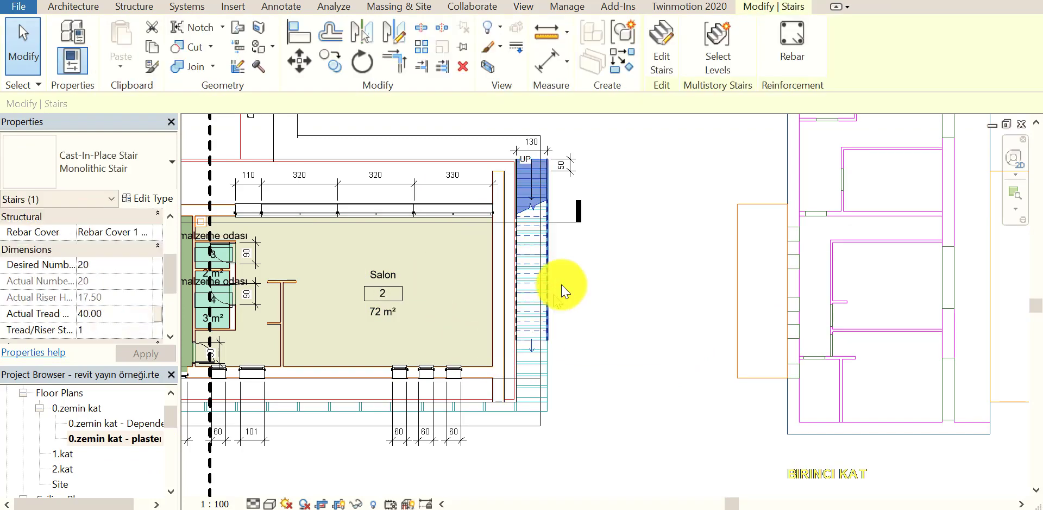
pyautogui.click(661, 67)
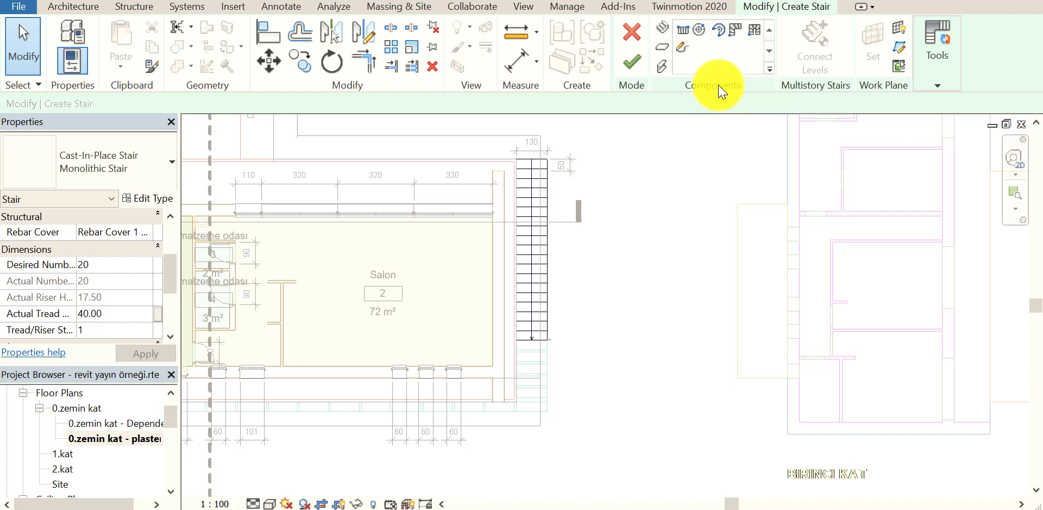
pyautogui.click(666, 52)
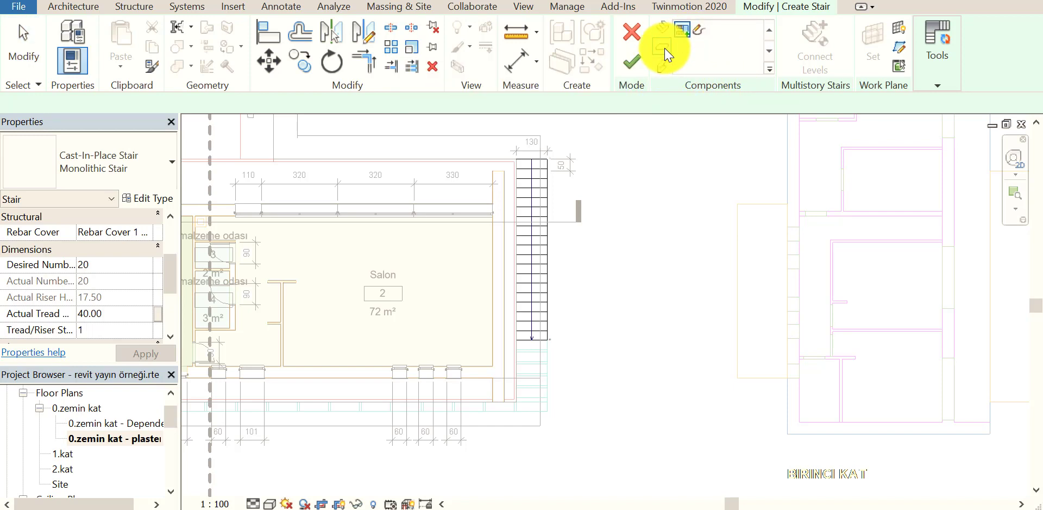
pyautogui.moveTo(662, 51)
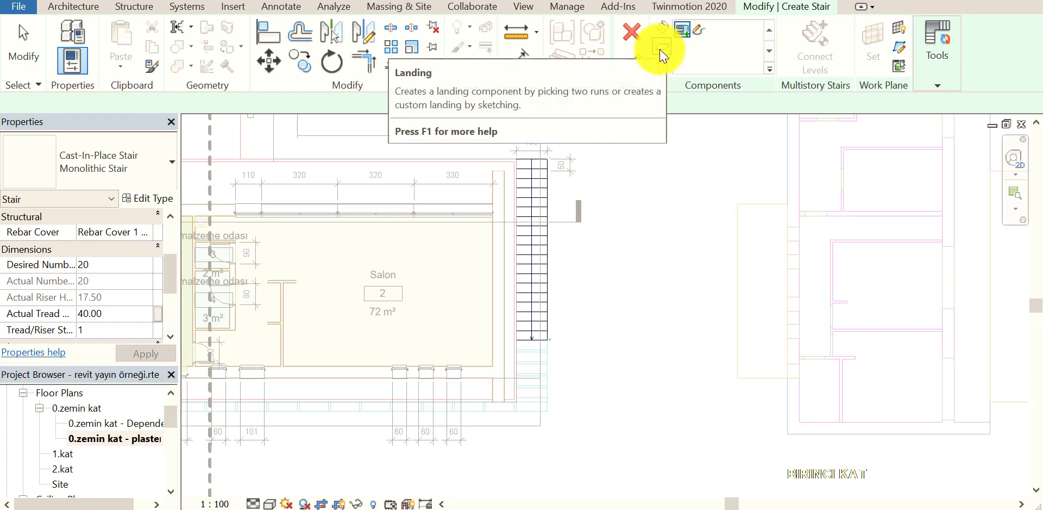
# Sketch a rectangular landing boundary at the stair foot and finish both the landing and stair edits
pyautogui.click(699, 34)
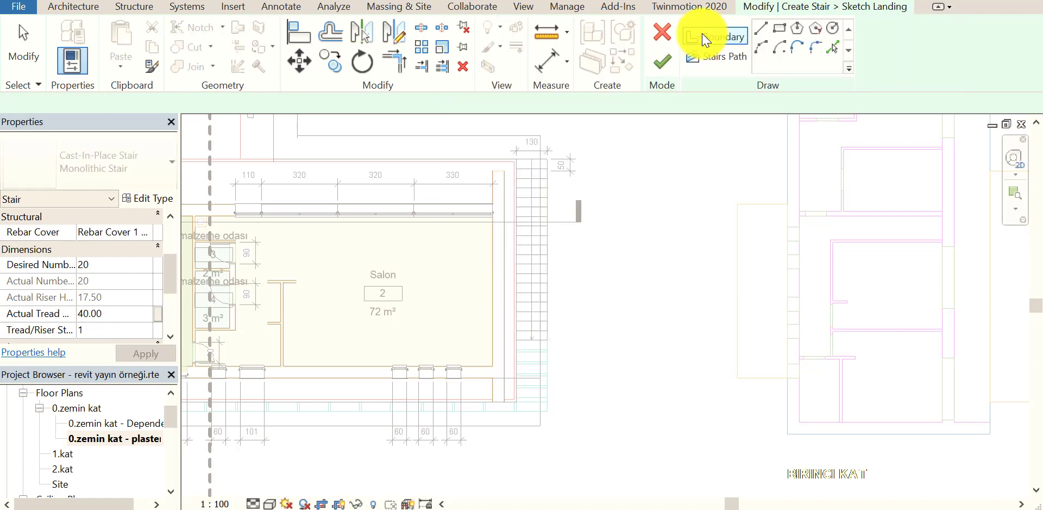
pyautogui.scroll(2, 595, 259)
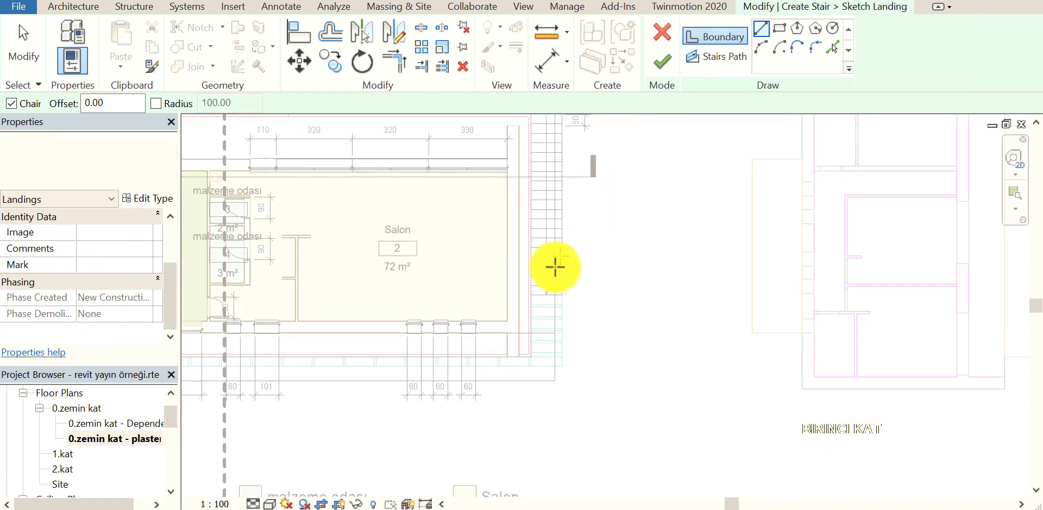
pyautogui.scroll(2, 556, 265)
pyautogui.scroll(3, 559, 304)
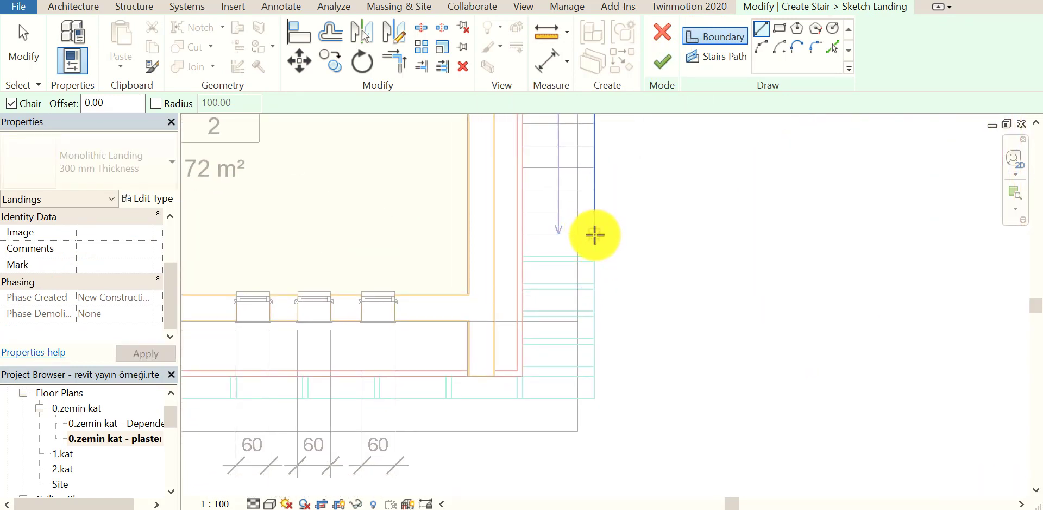
pyautogui.click(595, 235)
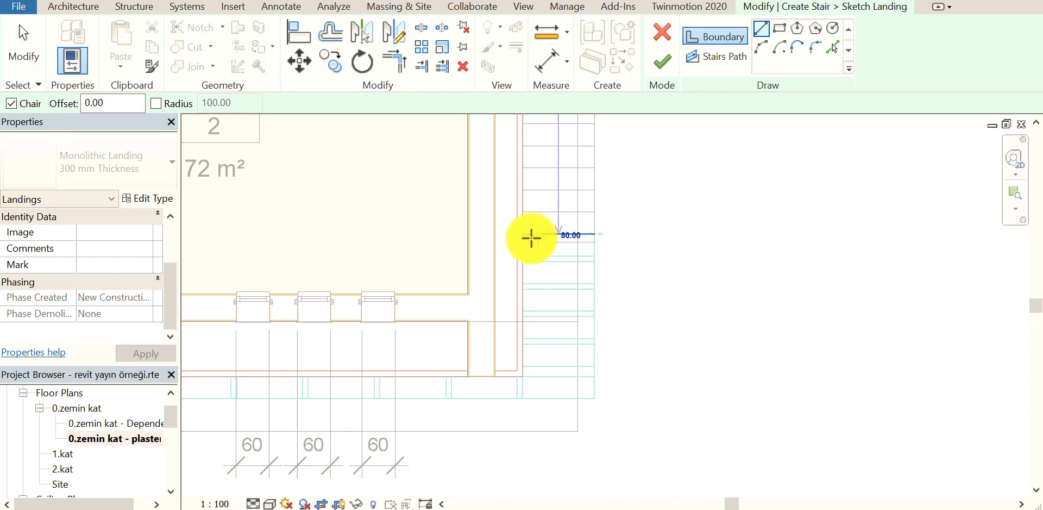
pyautogui.click(495, 234)
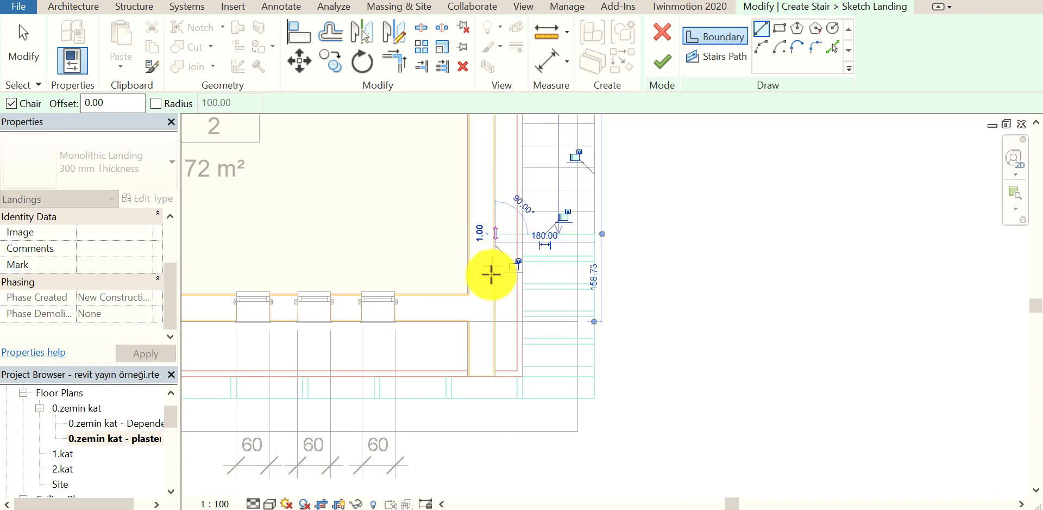
pyautogui.click(496, 375)
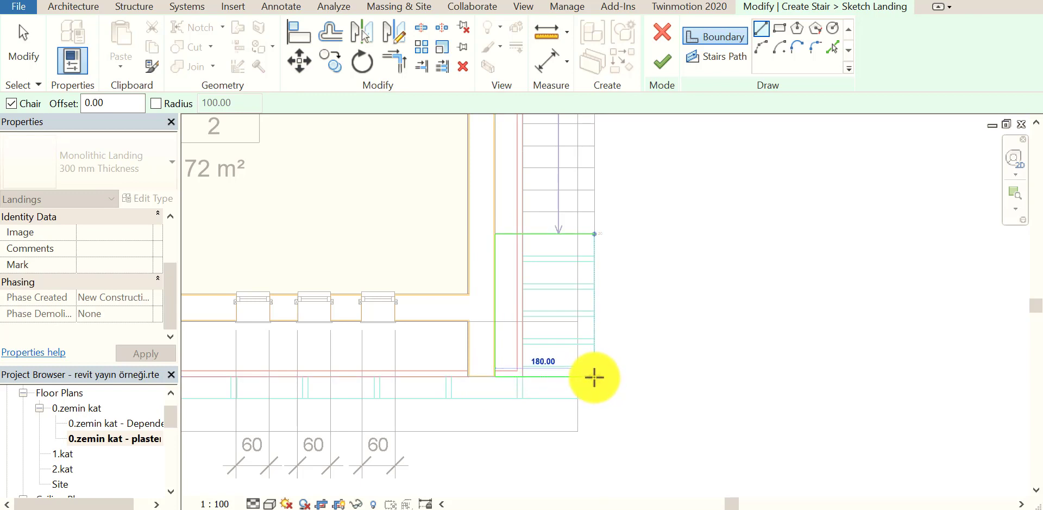
pyautogui.click(595, 376)
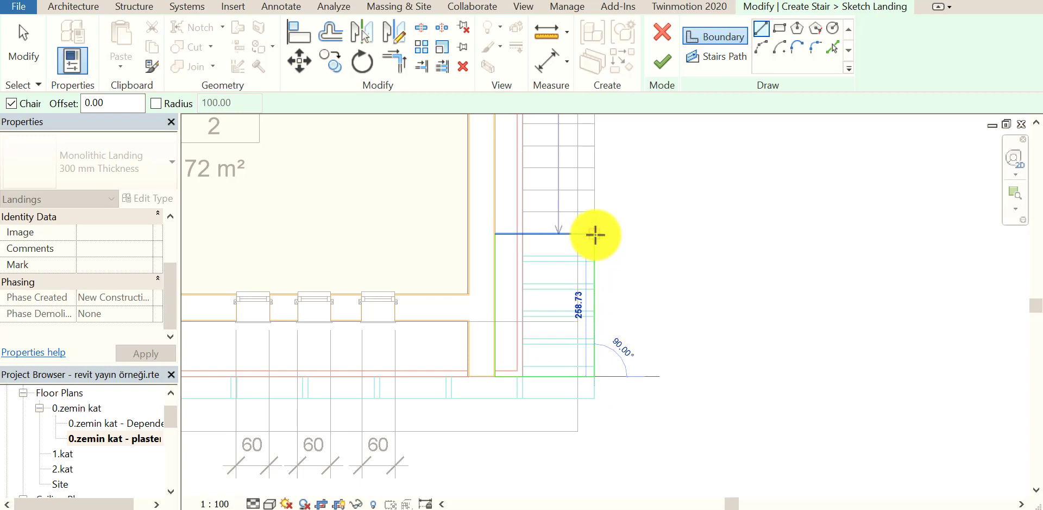
pyautogui.click(595, 234)
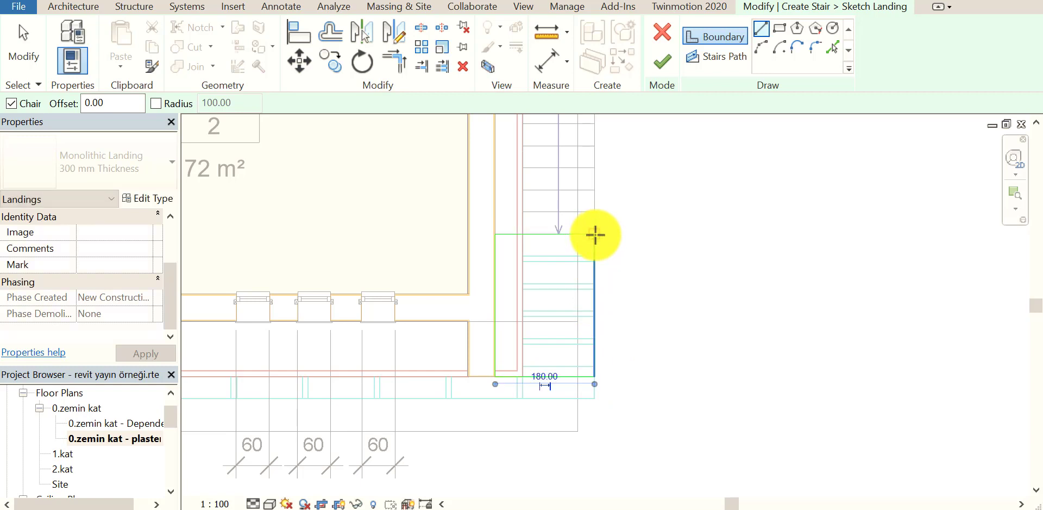
pyautogui.click(664, 67)
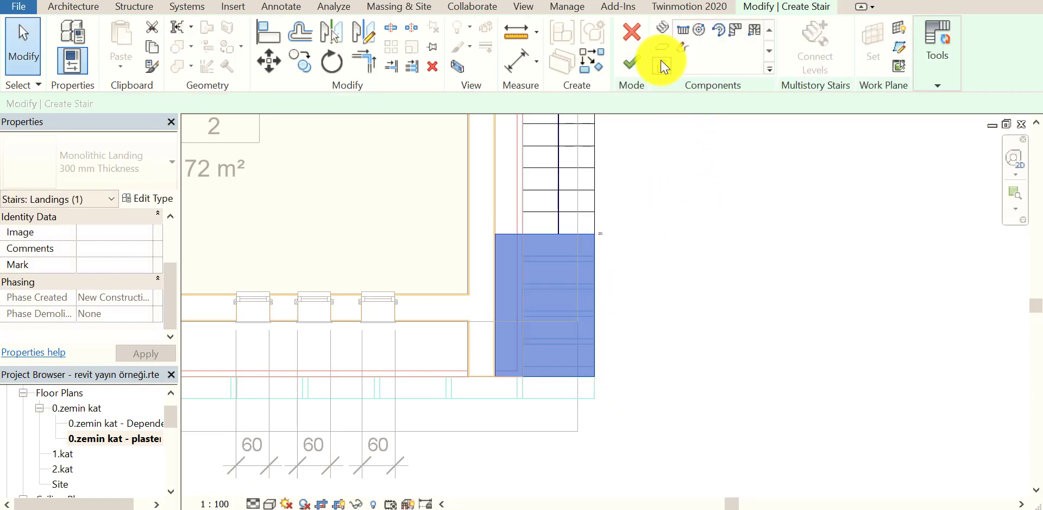
pyautogui.click(628, 61)
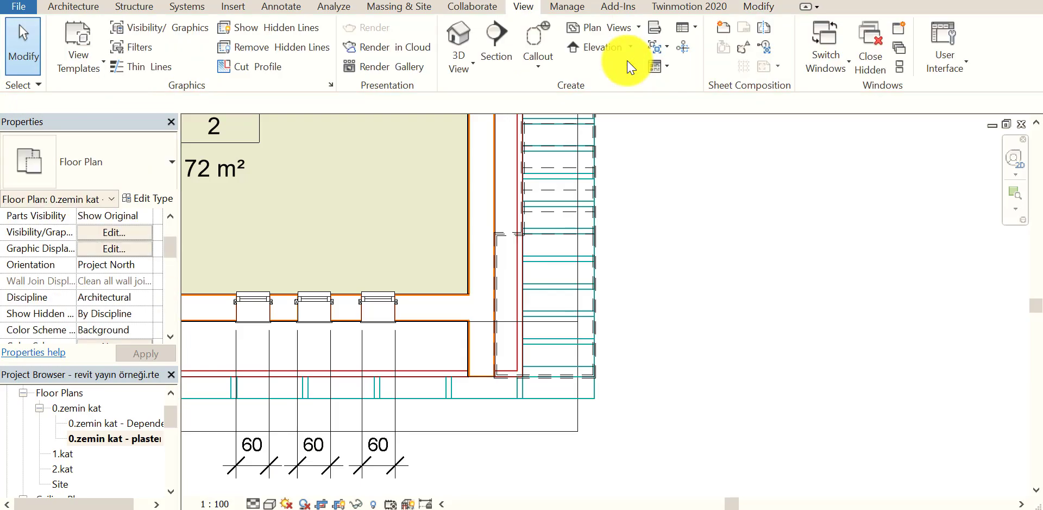
# Switch to the default 3D view and orbit to see the new landing with its wrapping railing
pyautogui.click(462, 34)
pyautogui.moveTo(554, 234)
pyautogui.keyDown('shift'); pyautogui.mouseDown(button='middle')
pyautogui.moveTo(550, 287)
pyautogui.moveTo(547, 263)
pyautogui.moveTo(426, 268)
pyautogui.moveTo(568, 329)
pyautogui.mouseUp(button='middle'); pyautogui.keyUp('shift')
pyautogui.scroll(3, 473, 279)
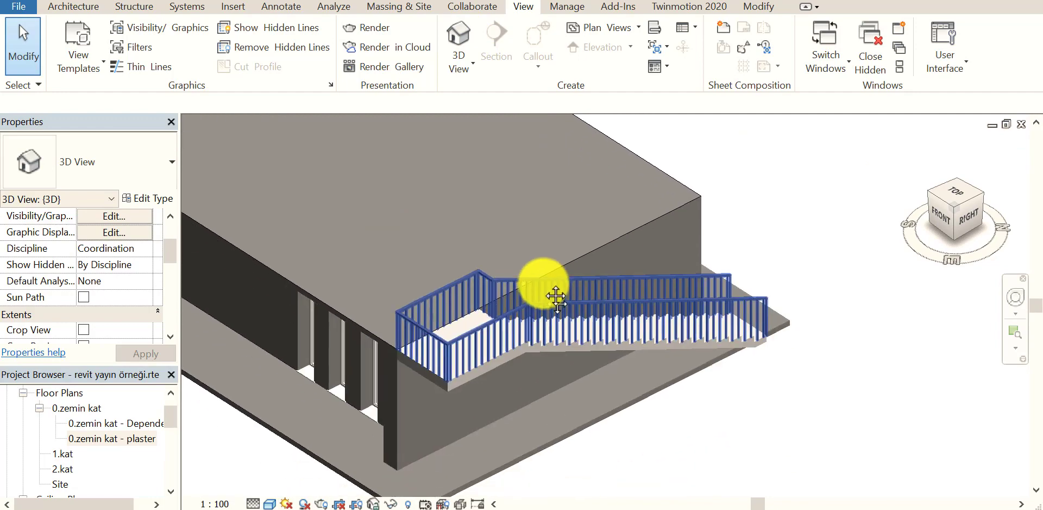
pyautogui.moveTo(542, 284)
pyautogui.keyDown('shift'); pyautogui.mouseDown(button='middle')
pyautogui.moveTo(660, 333)
pyautogui.moveTo(694, 294)
pyautogui.moveTo(523, 318)
pyautogui.moveTo(512, 274)
pyautogui.moveTo(531, 294)
pyautogui.moveTo(445, 264)
pyautogui.moveTo(466, 263)
pyautogui.moveTo(482, 282)
pyautogui.mouseUp(button='middle'); pyautogui.keyUp('shift')
pyautogui.scroll(3, 694, 293)
pyautogui.scroll(-3, 456, 266)
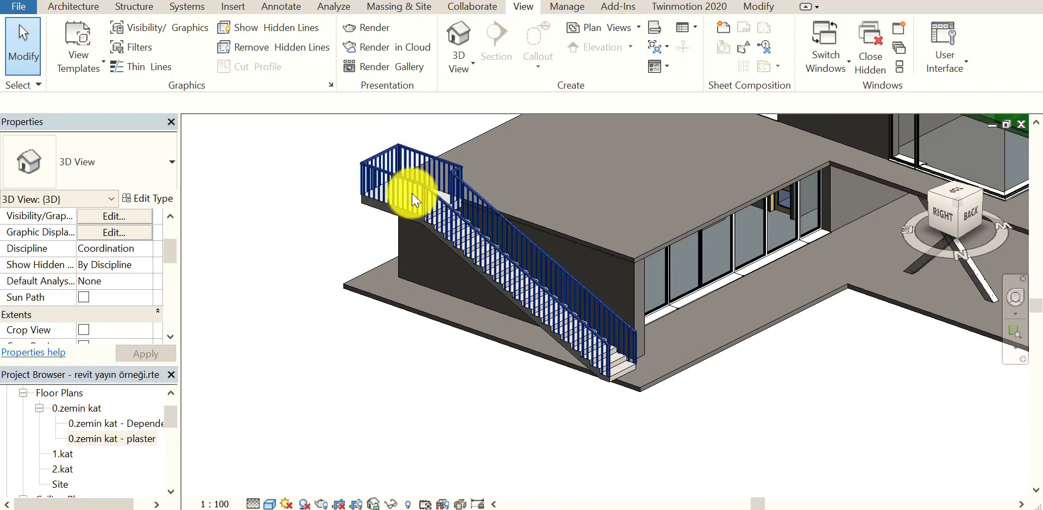
pyautogui.moveTo(408, 199)
pyautogui.keyDown('shift'); pyautogui.mouseDown(button='middle')
pyautogui.moveTo(454, 229)
pyautogui.moveTo(618, 214)
pyautogui.moveTo(517, 238)
pyautogui.moveTo(439, 212)
pyautogui.moveTo(489, 238)
pyautogui.moveTo(459, 280)
pyautogui.moveTo(422, 285)
pyautogui.moveTo(426, 310)
pyautogui.moveTo(411, 295)
pyautogui.moveTo(456, 298)
pyautogui.moveTo(333, 280)
pyautogui.moveTo(554, 247)
pyautogui.moveTo(426, 230)
pyautogui.mouseUp(button='middle'); pyautogui.keyUp('shift')
# Hide the stair's railing in the 3D view with Hide in View > Elements, leaving only the monolithic stair
pyautogui.click(424, 233)
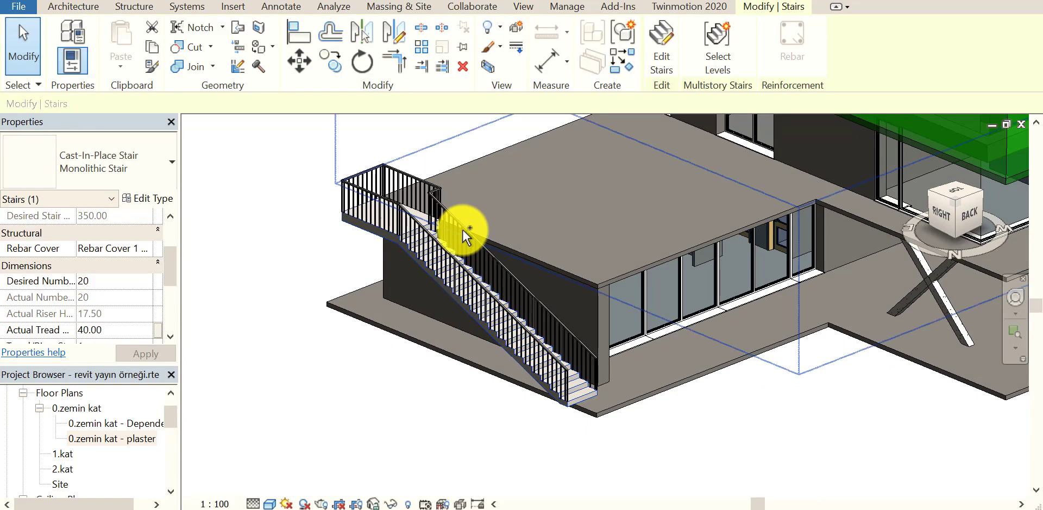
pyautogui.click(462, 225)
pyautogui.rightClick(413, 228)
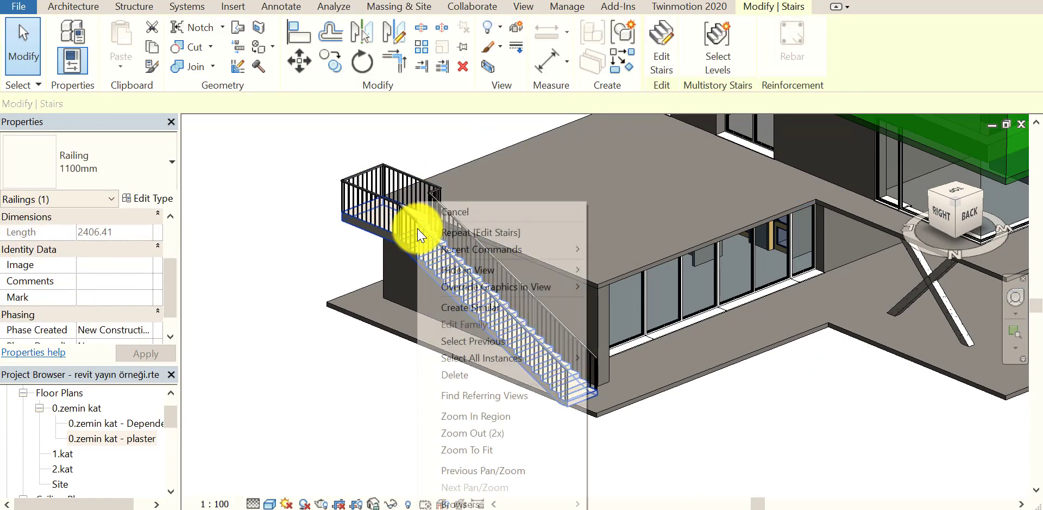
pyautogui.click(410, 221)
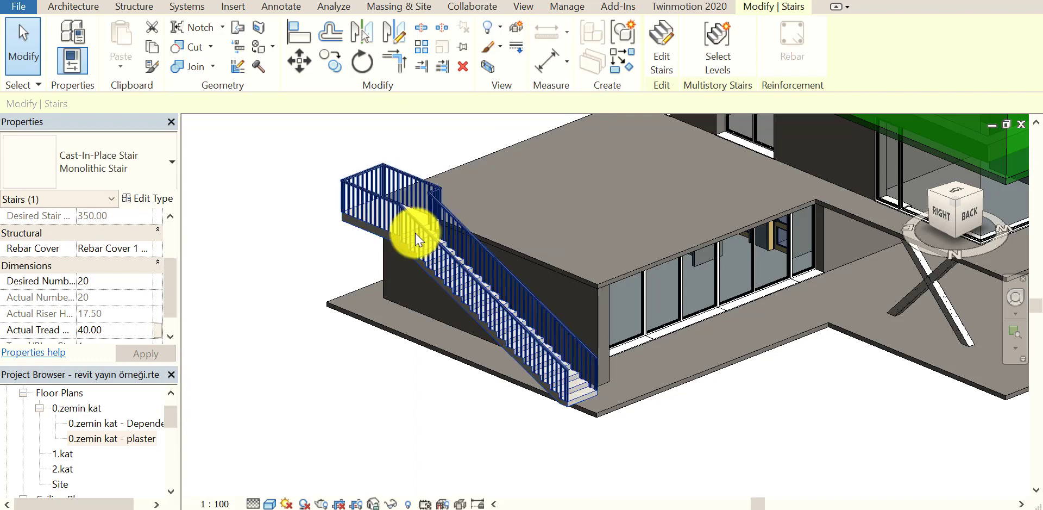
pyautogui.click(415, 233)
pyautogui.rightClick(414, 234)
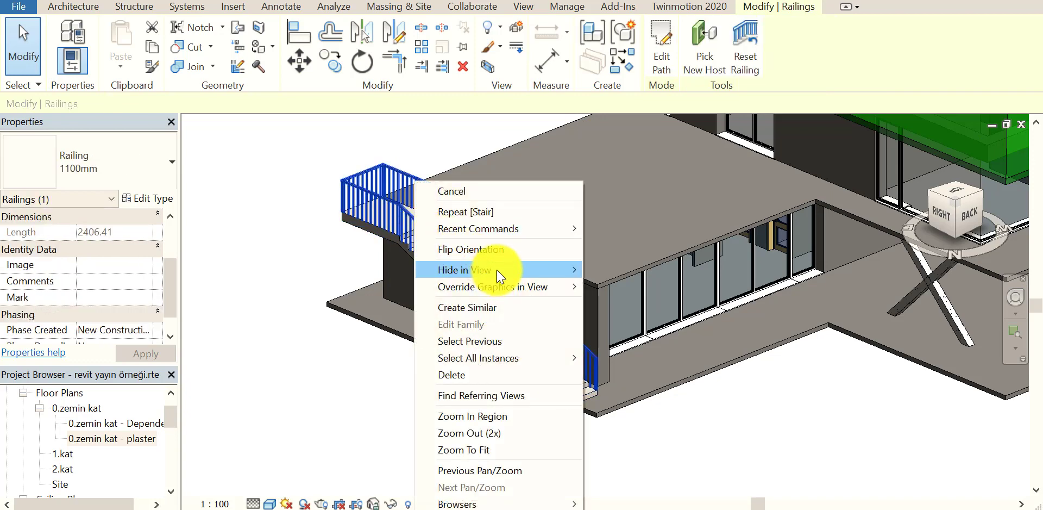
pyautogui.moveTo(465, 270)
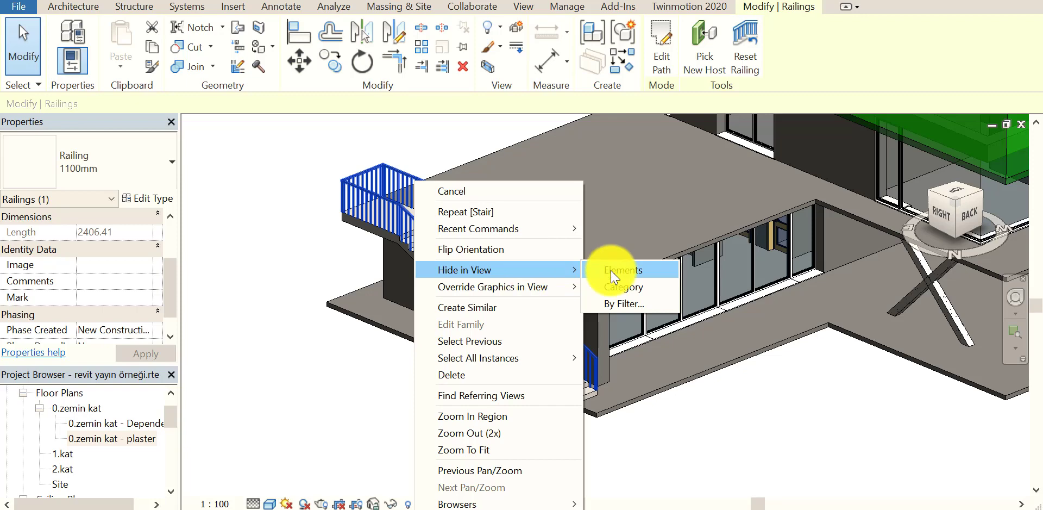
pyautogui.click(611, 270)
pyautogui.moveTo(702, 344)
pyautogui.keyDown('shift'); pyautogui.mouseDown(button='middle')
pyautogui.moveTo(711, 338)
pyautogui.moveTo(649, 318)
pyautogui.mouseUp(button='middle'); pyautogui.keyUp('shift')
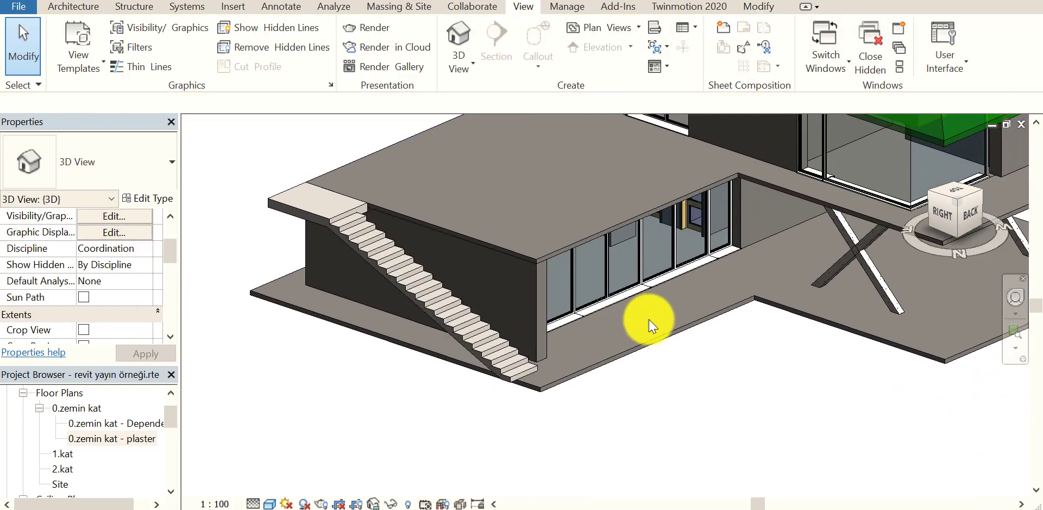